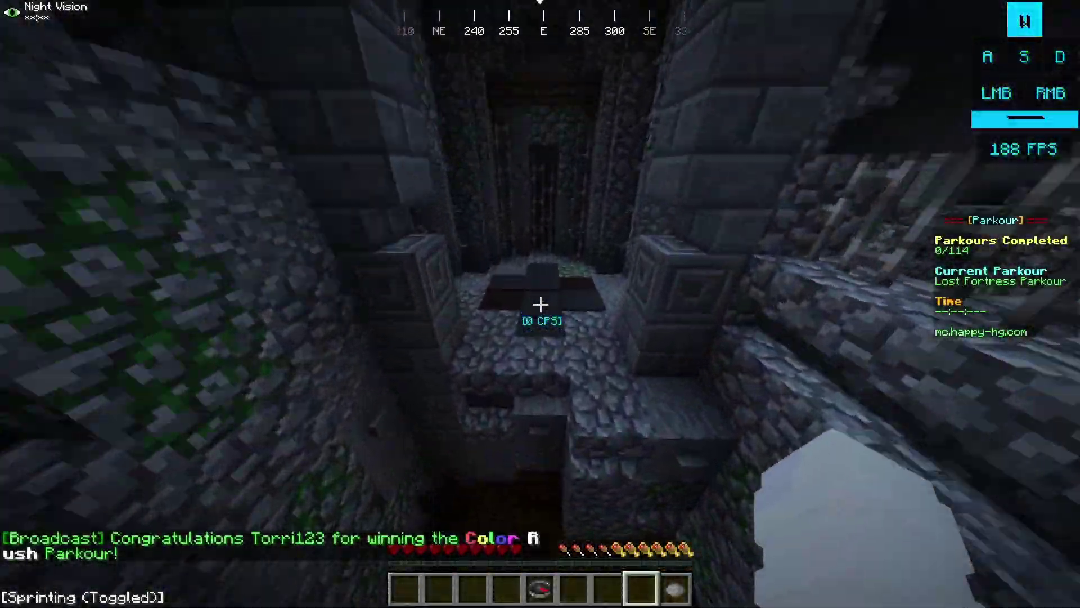
pyautogui.press('w')
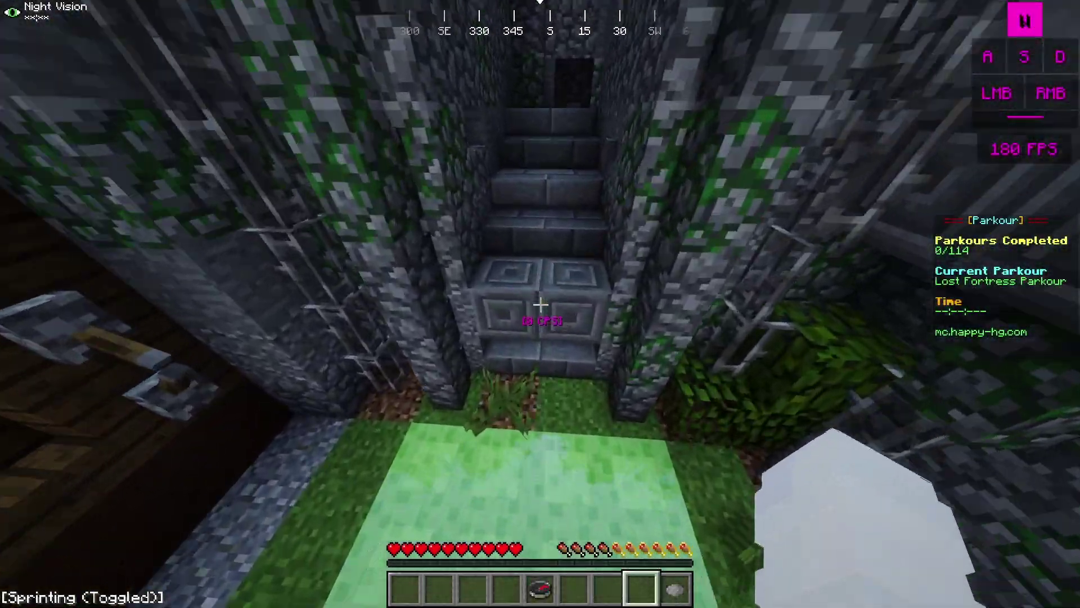
pyautogui.press('w')
pyautogui.press('space')
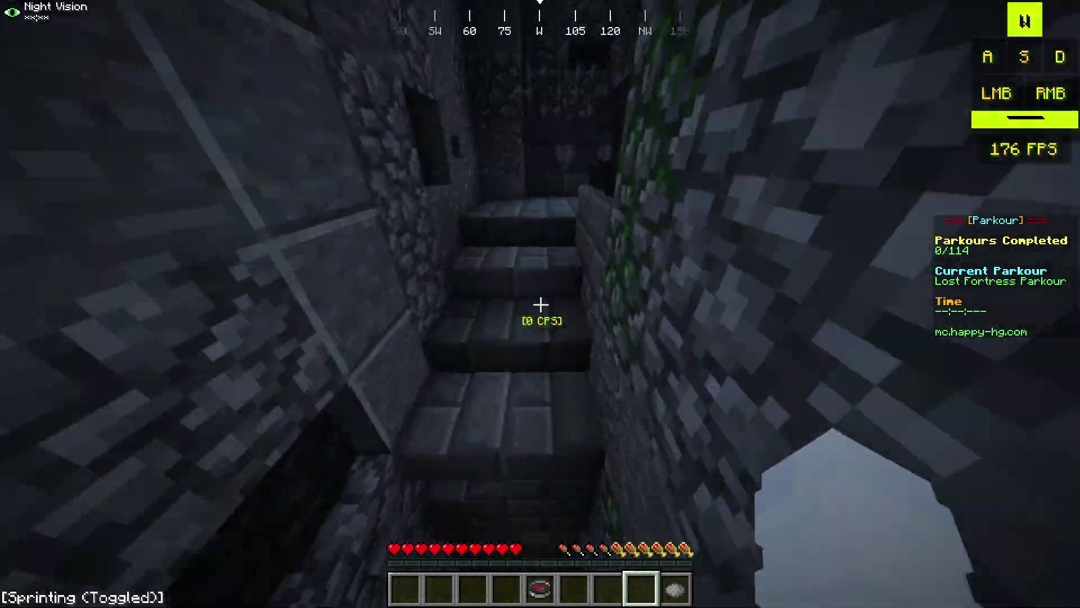
pyautogui.press('w')
pyautogui.press('a')
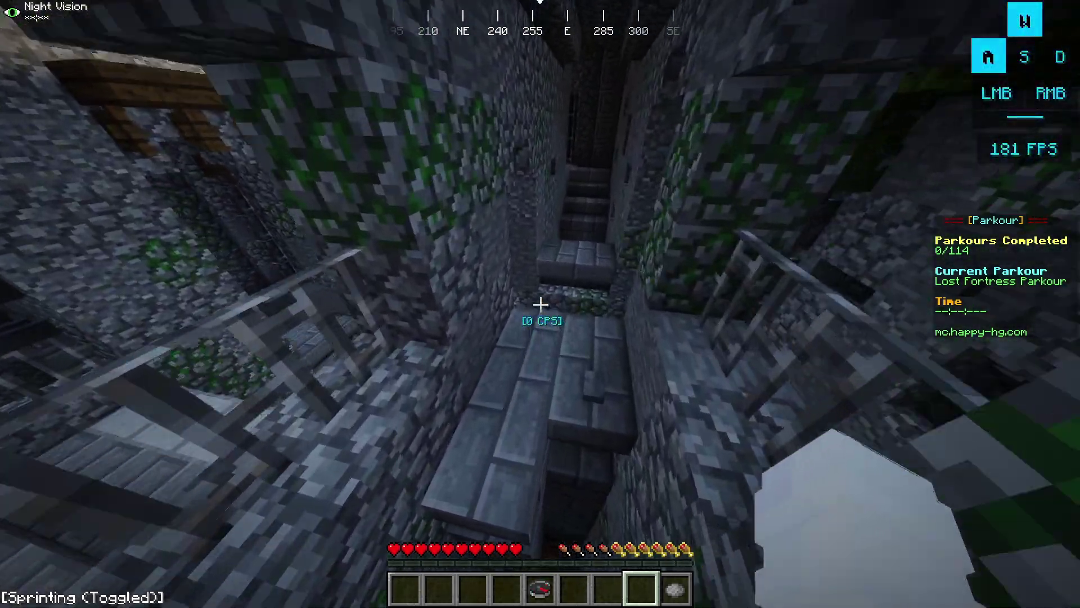
pyautogui.press('w')
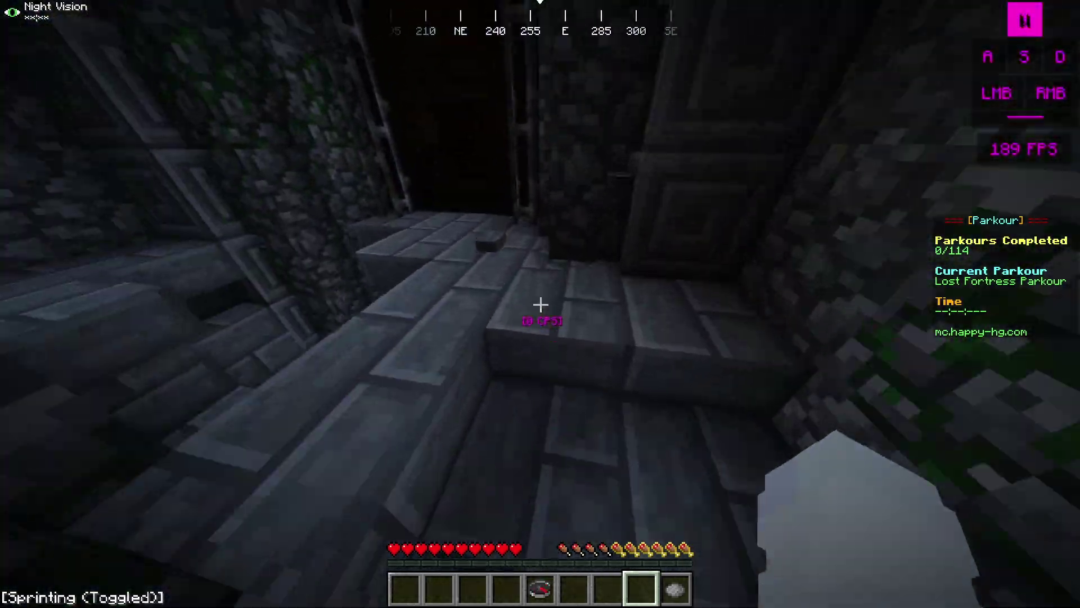
pyautogui.press('w')
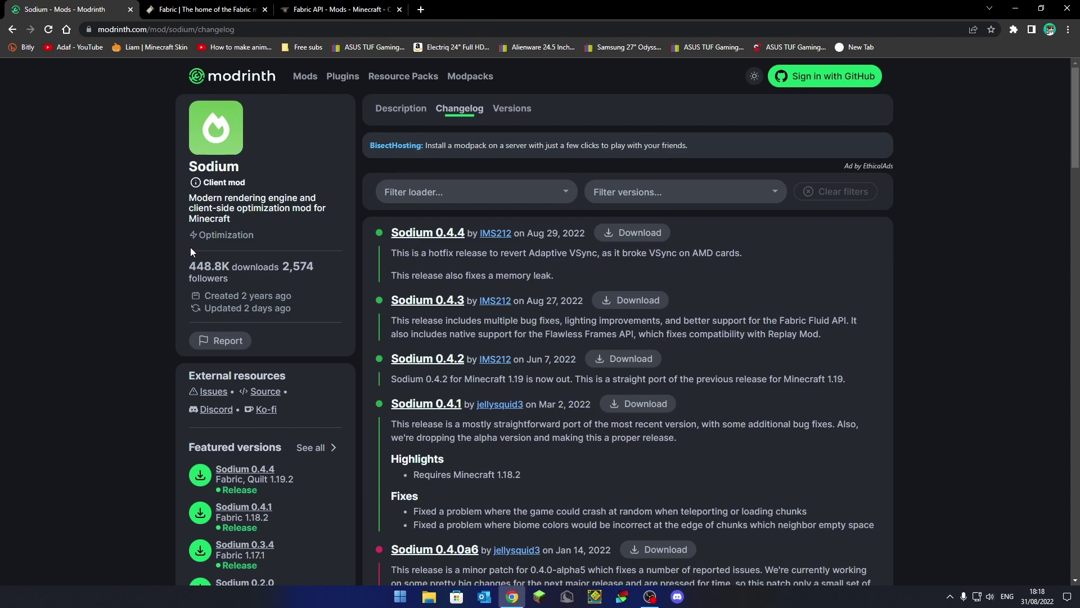
# Examine the Sodium mod's changelog, description and list of versions with their supported Minecraft releases on Modrinth.
pyautogui.scroll(-3, 291, 386)
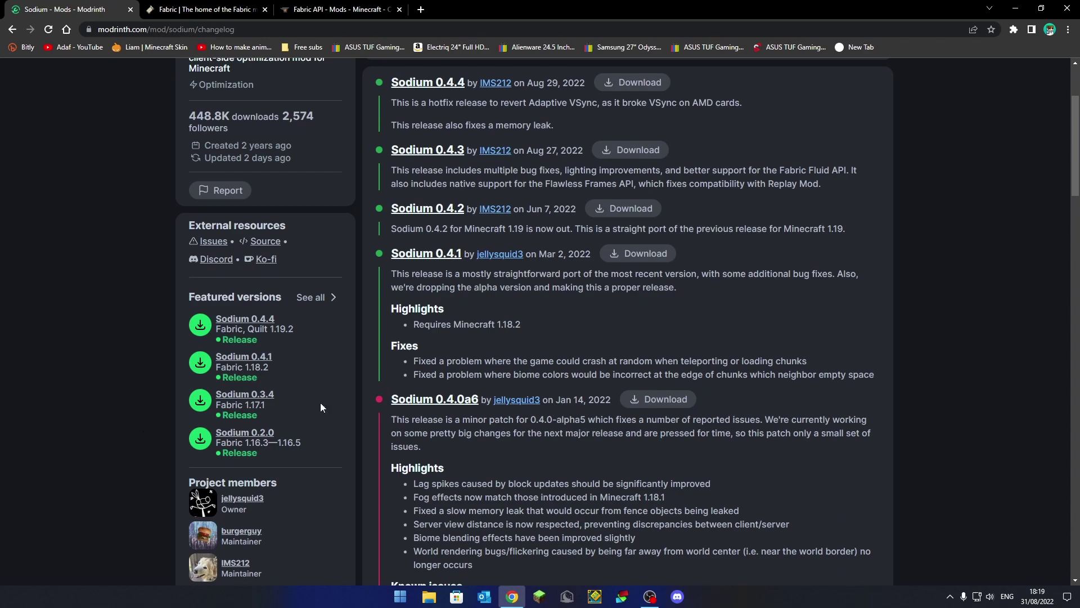
pyautogui.scroll(3, 451, 406)
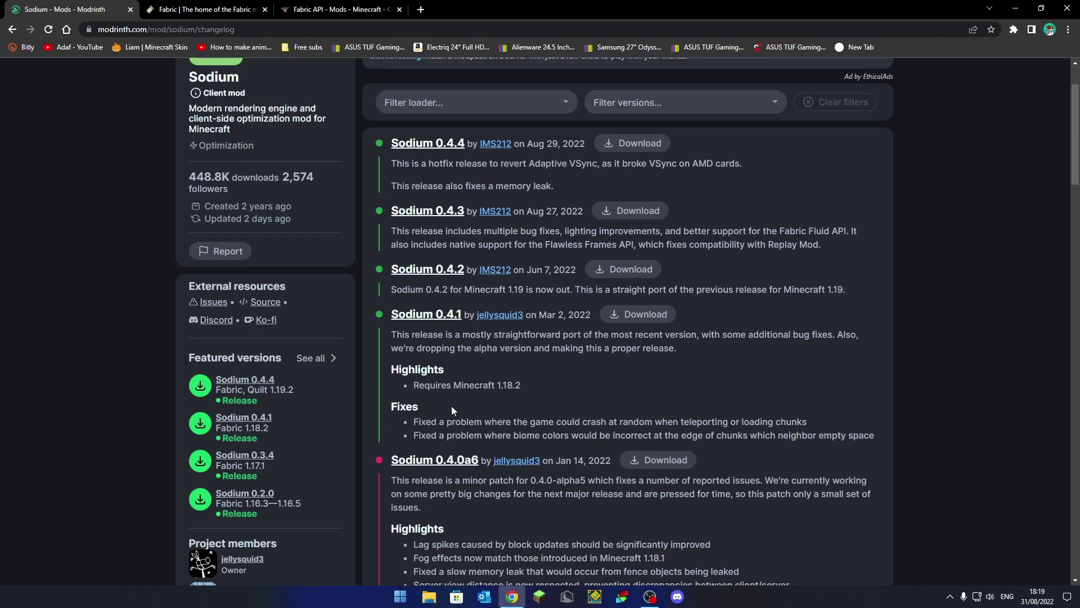
pyautogui.click(394, 108)
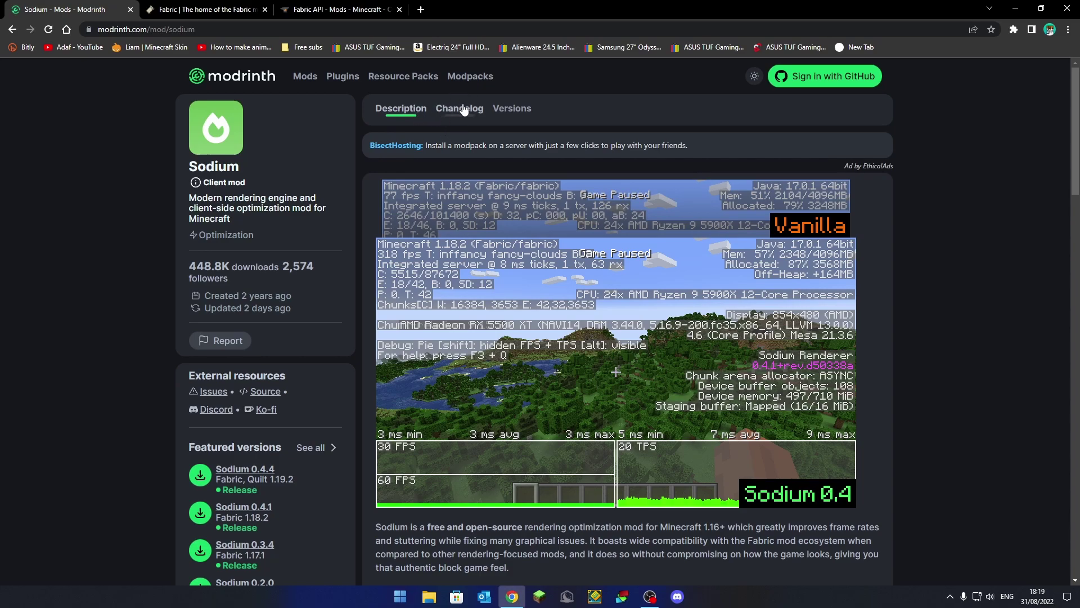
pyautogui.click(522, 108)
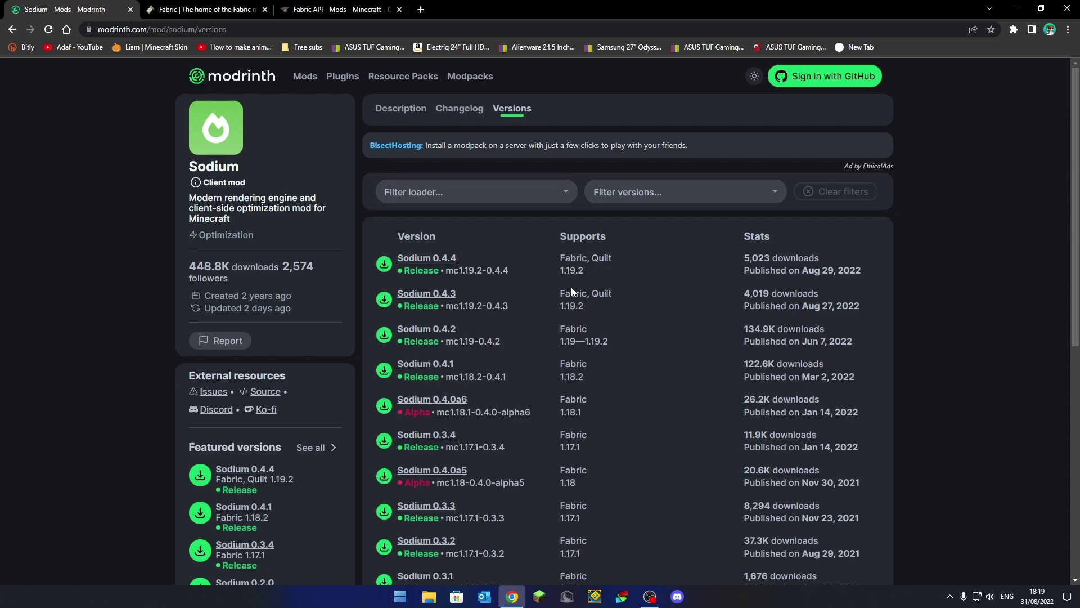
pyautogui.scroll(-5, 588, 484)
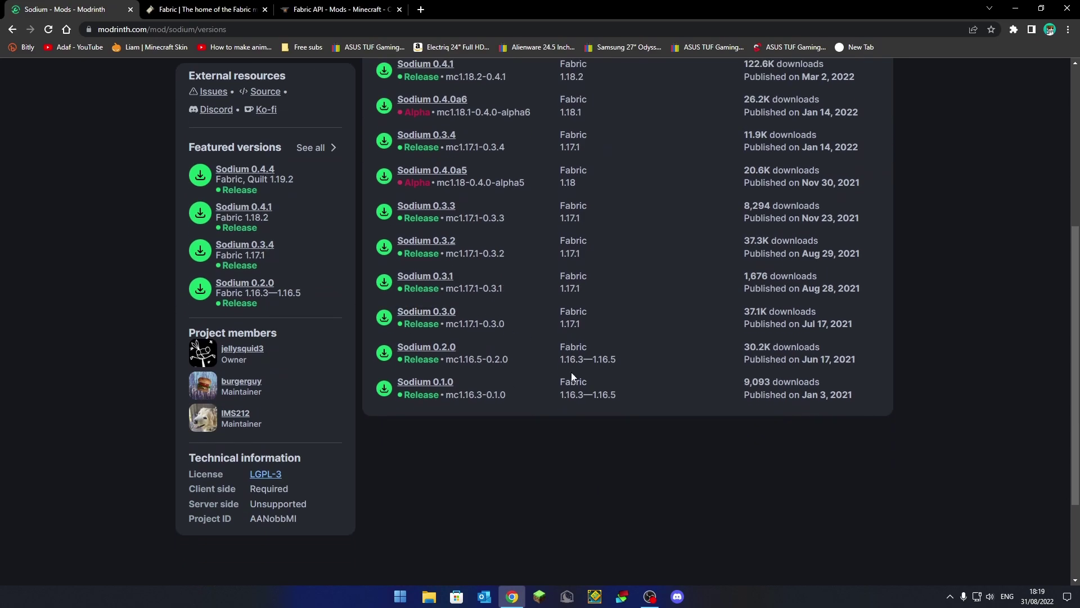
pyautogui.scroll(5, 587, 396)
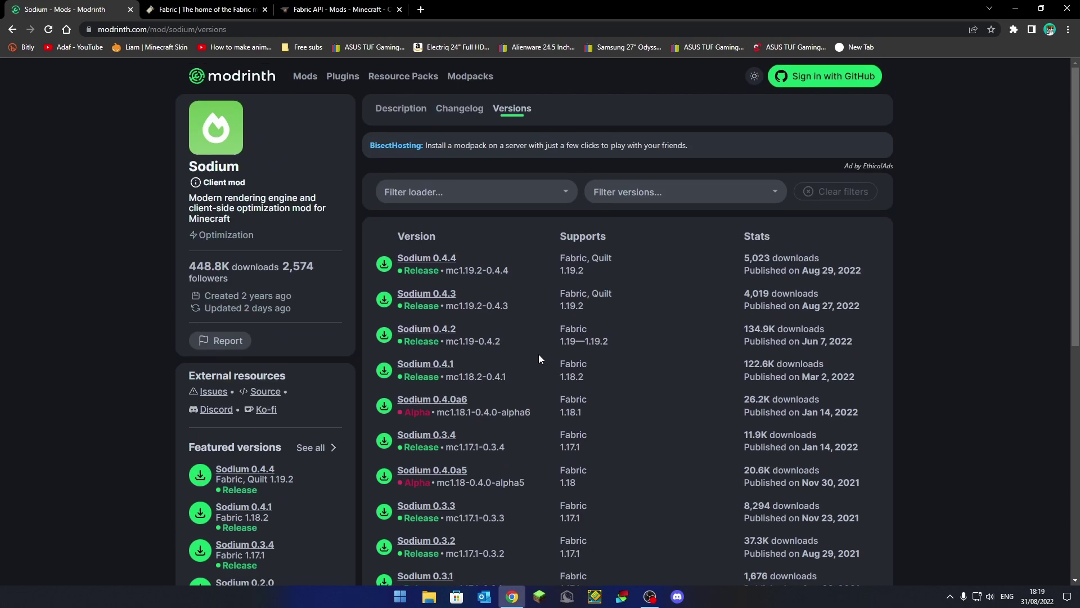
# Compare the Fabric home page, the Fabric API files on CurseForge and the Sodium versions page as the required downloads.
pyautogui.click(190, 5)
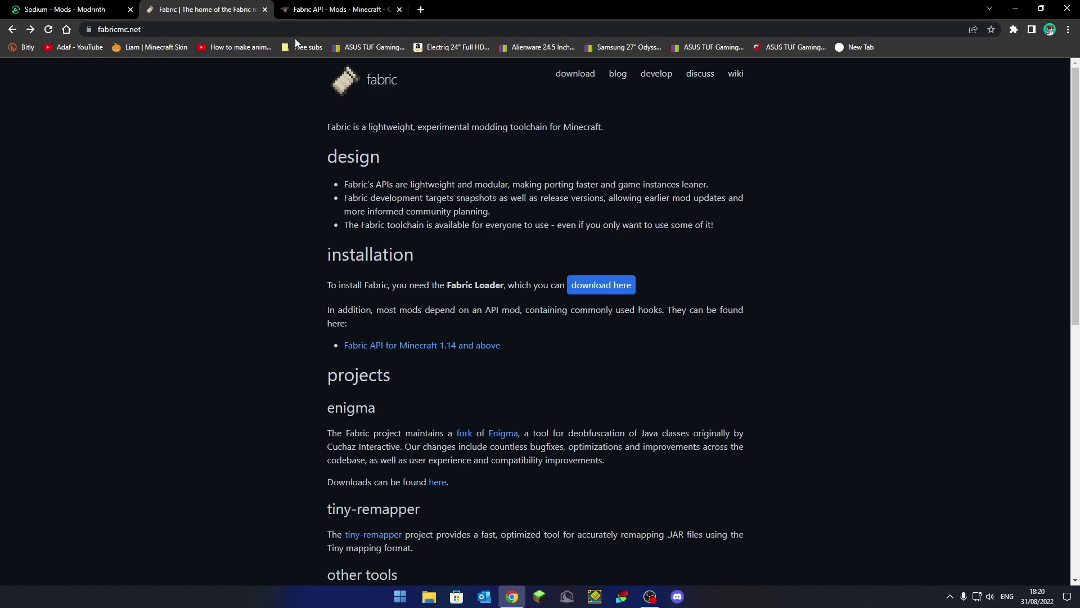
pyautogui.click(318, 8)
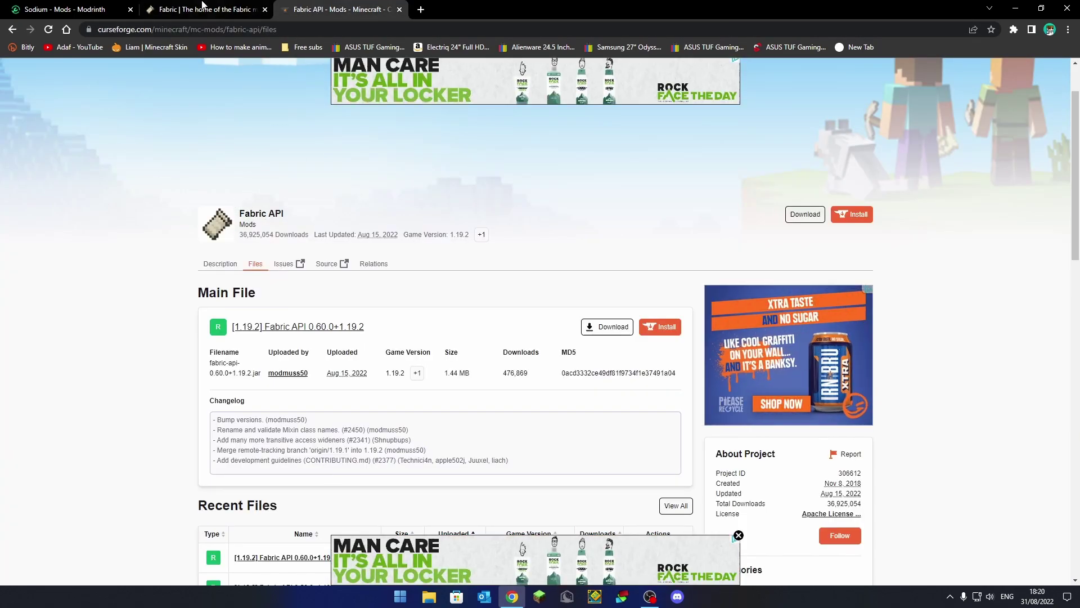
pyautogui.click(203, 9)
pyautogui.click(308, 10)
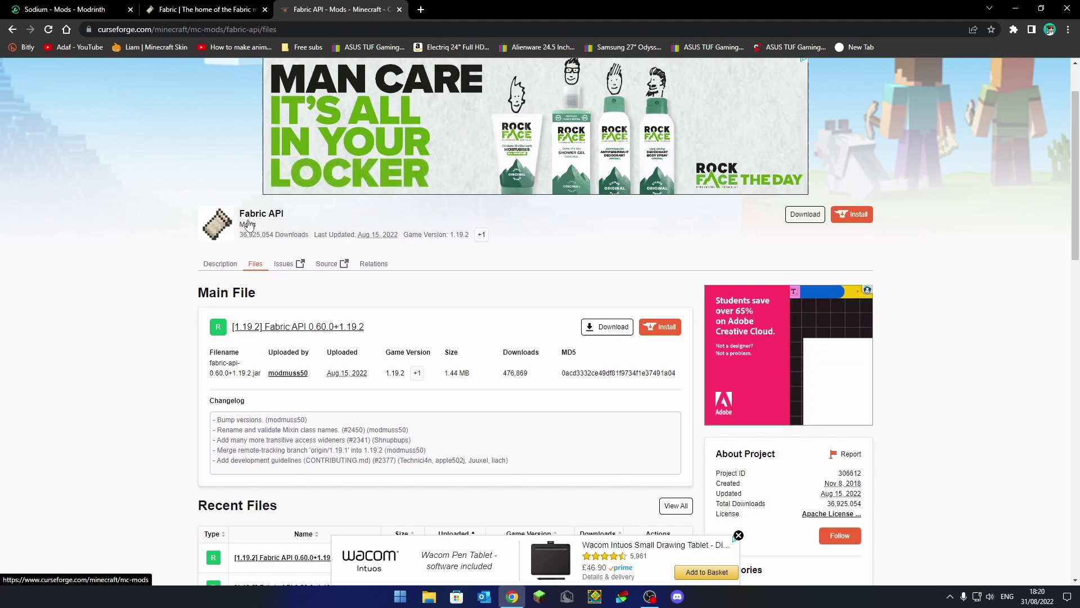
pyautogui.click(186, 10)
pyautogui.click(337, 10)
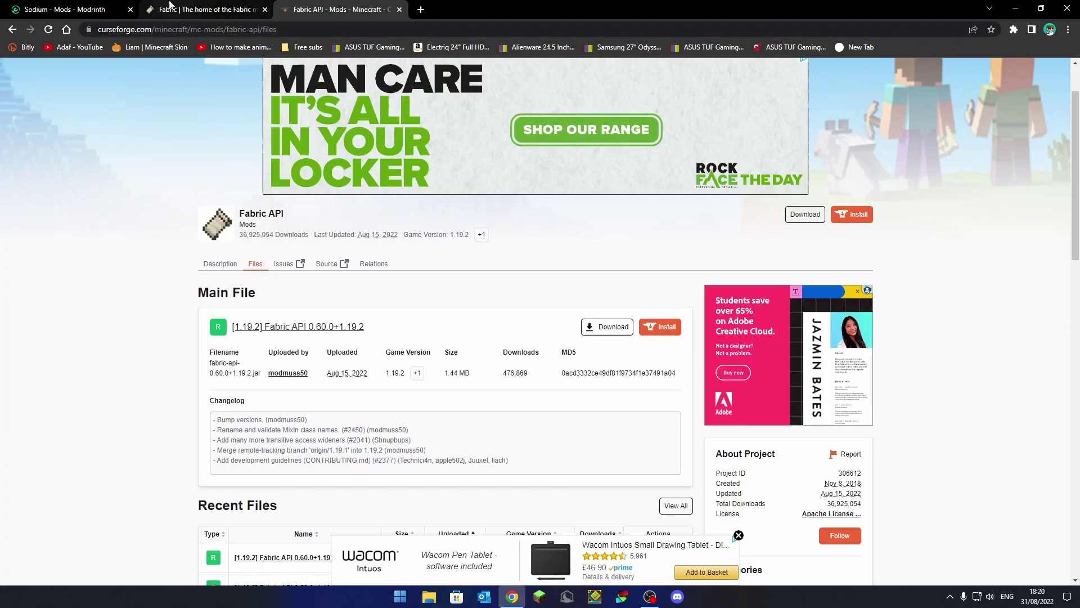
pyautogui.click(188, 10)
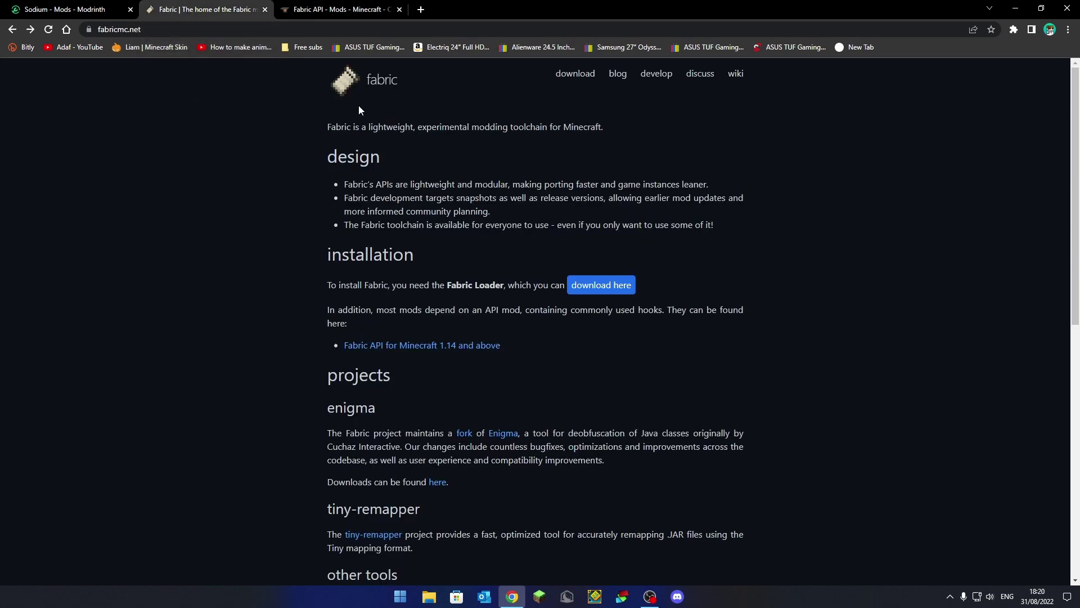
pyautogui.click(346, 8)
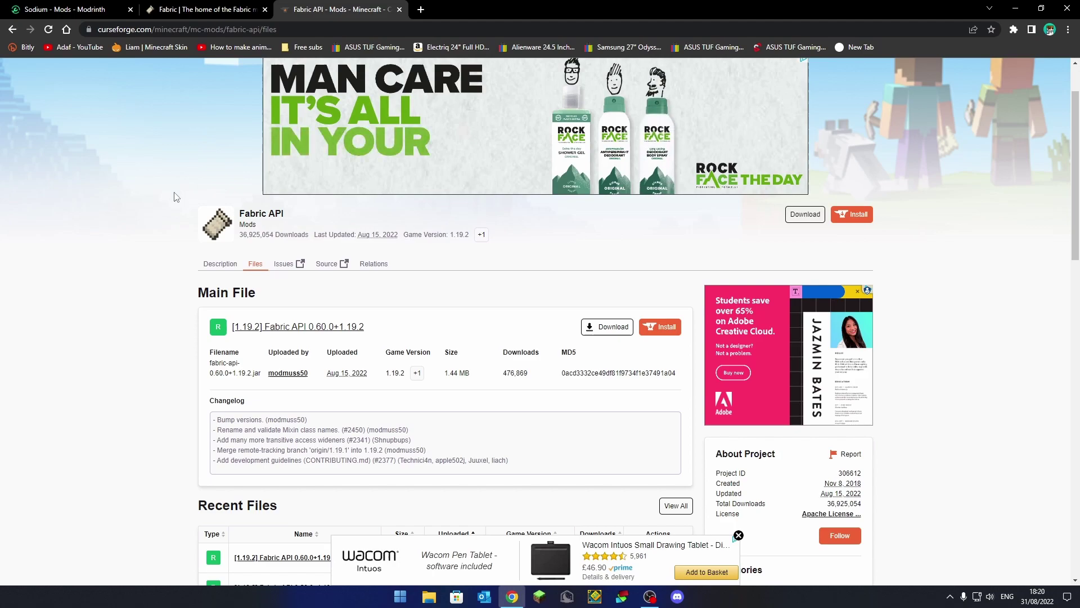
pyautogui.click(115, 10)
pyautogui.click(360, 8)
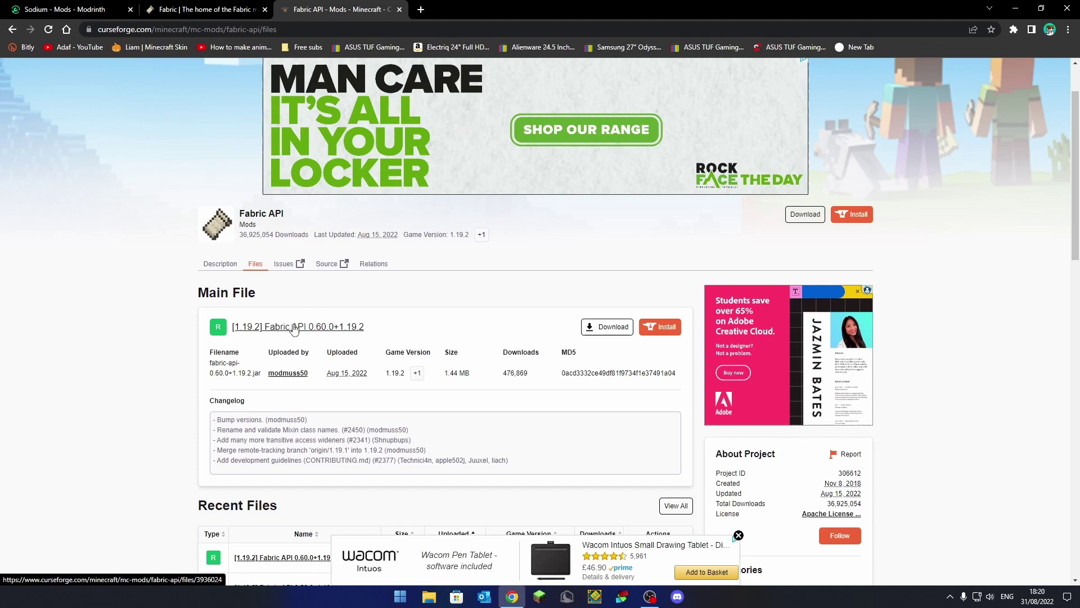
pyautogui.click(72, 5)
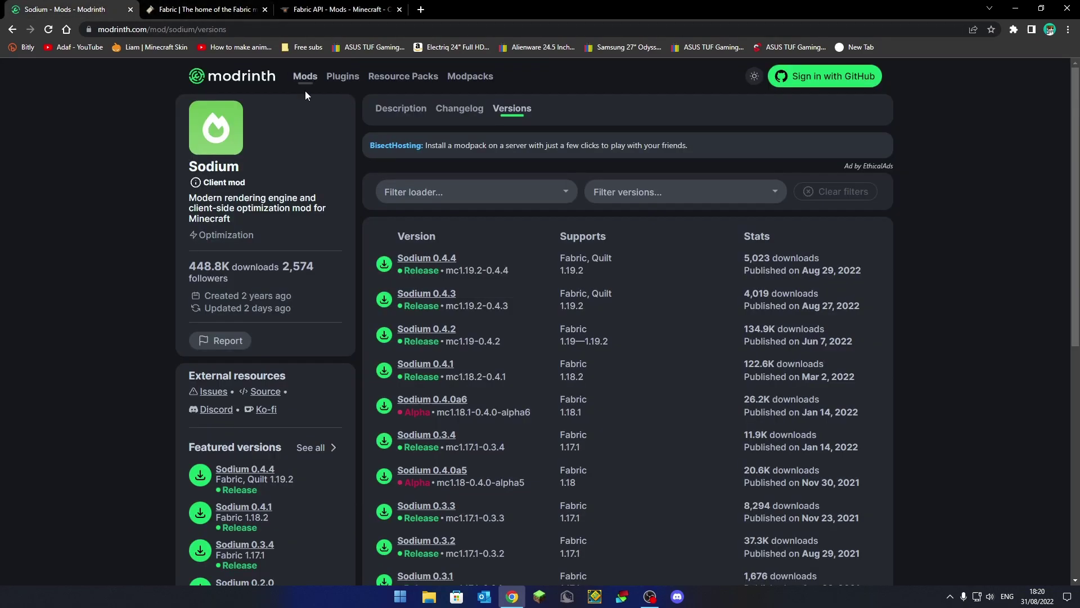
pyautogui.click(225, 9)
pyautogui.click(320, 12)
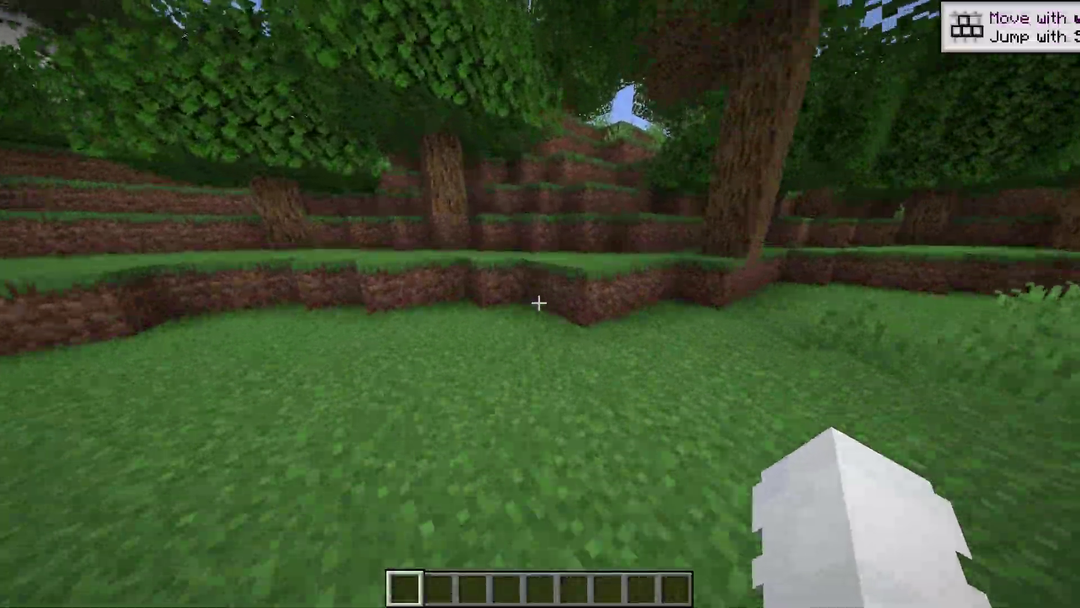
# Switch to Minecraft and walk through the forest and along the savanna edge to examine how the game runs.
pyautogui.press('w')
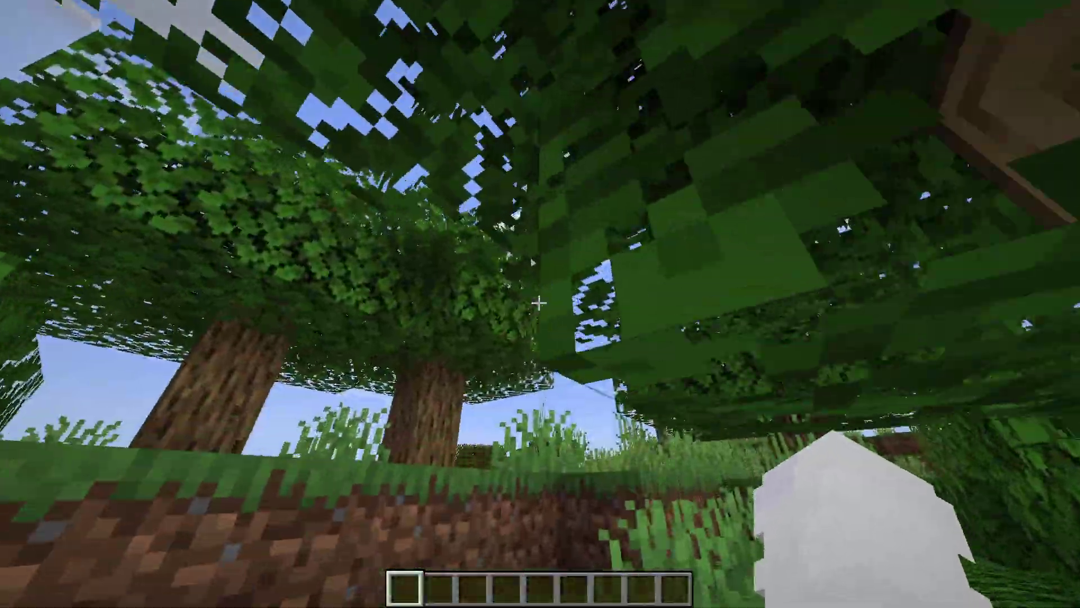
pyautogui.press('F3')
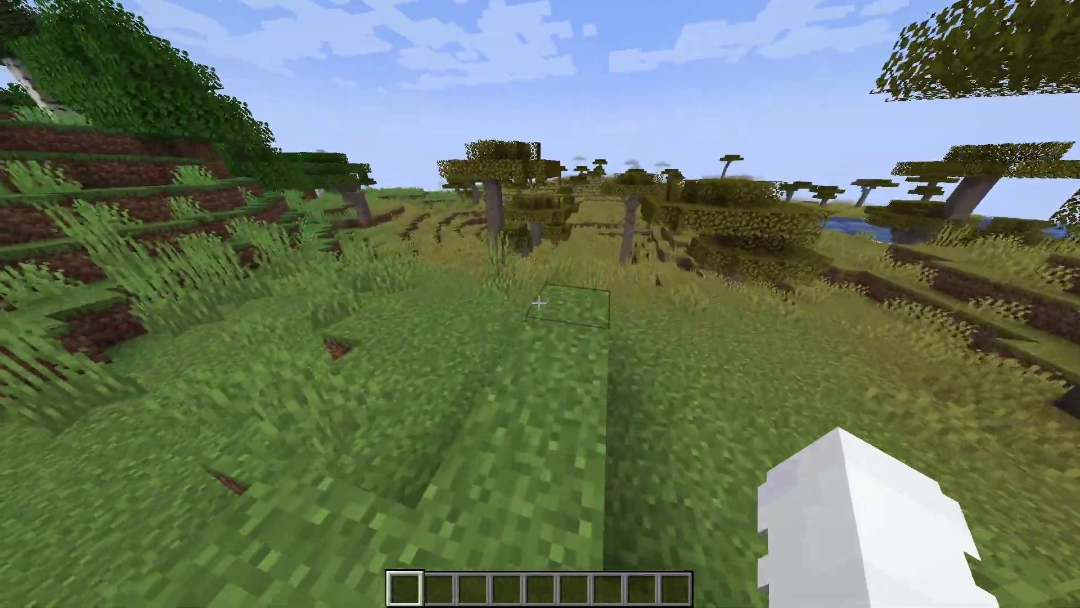
pyautogui.press('w')
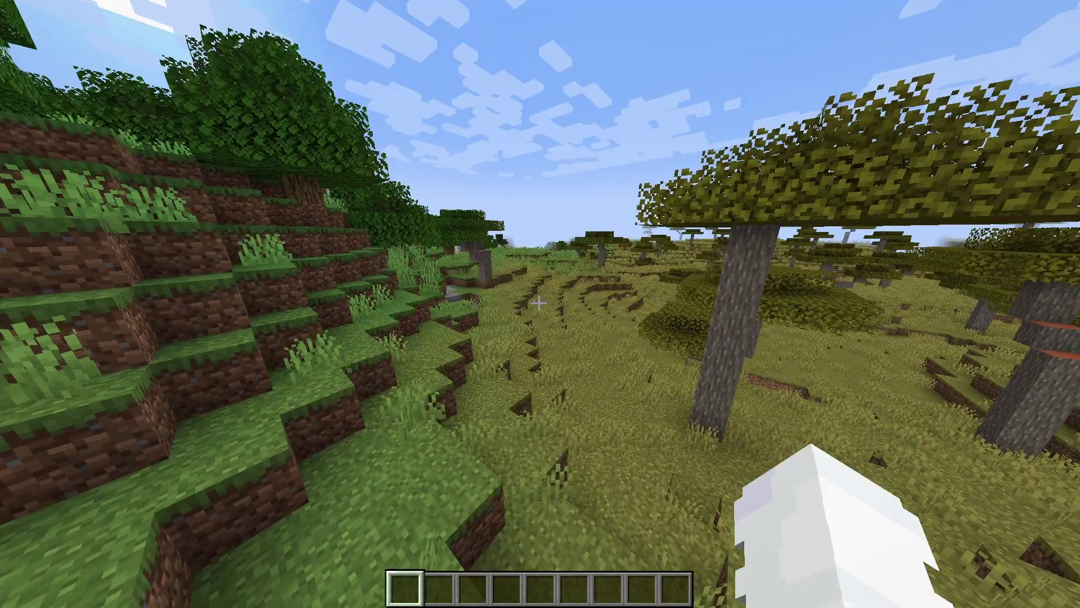
pyautogui.press('w')
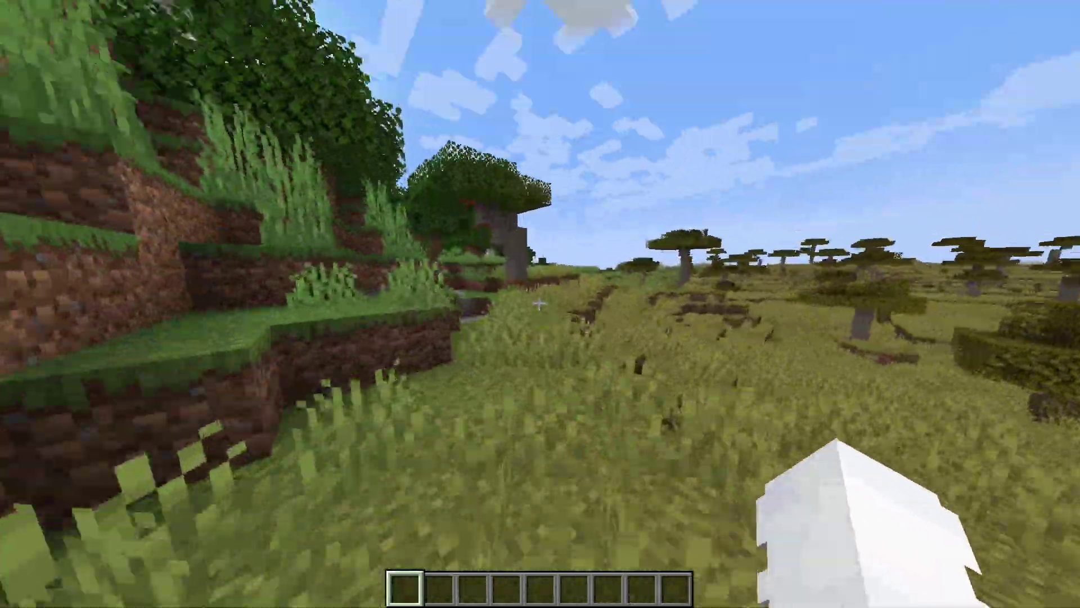
pyautogui.press('w')
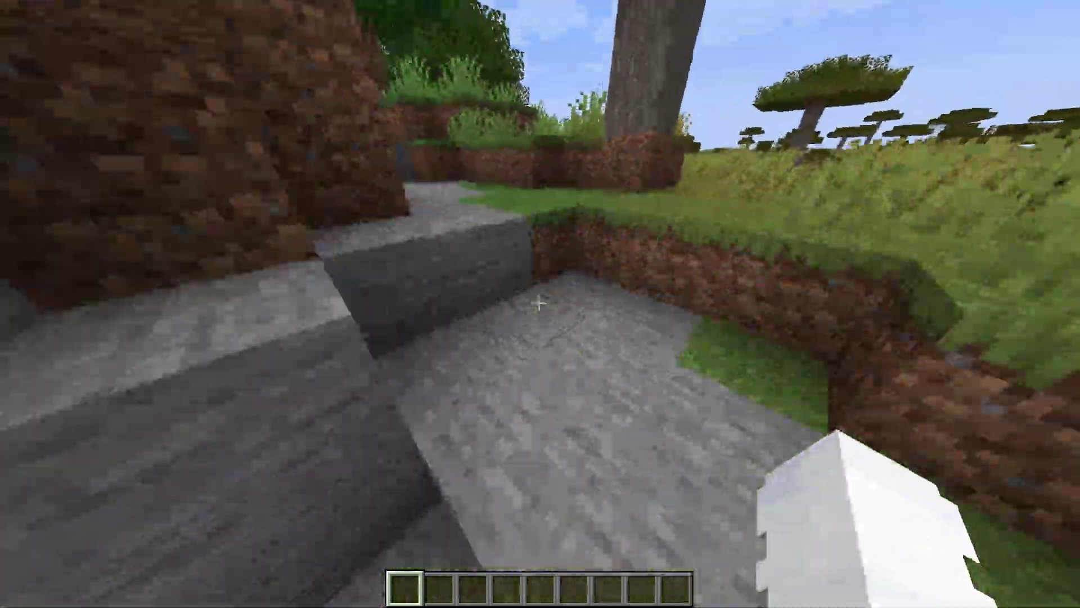
pyautogui.press('w')
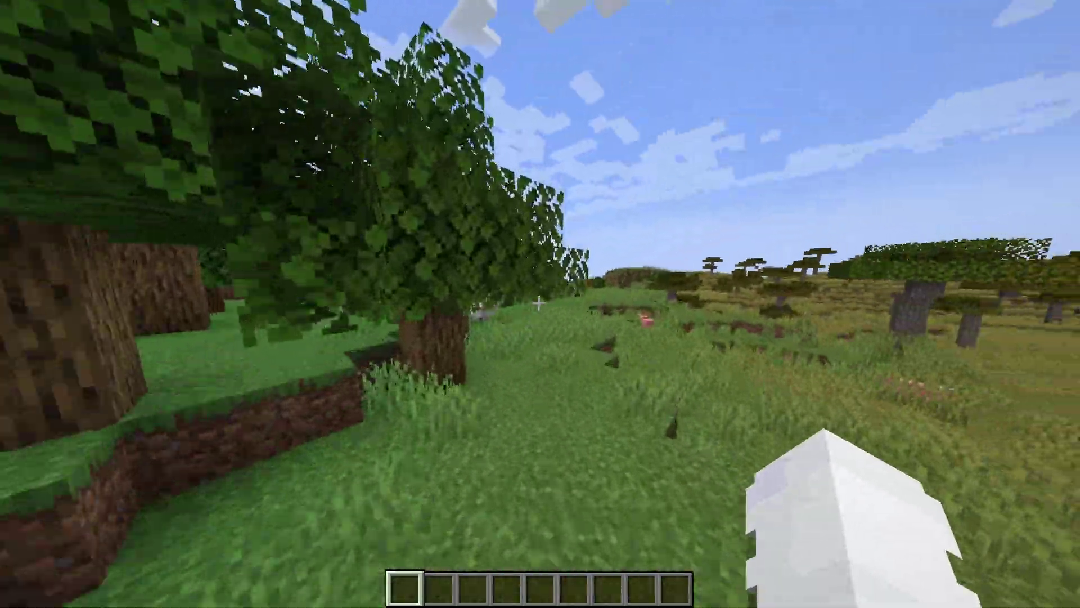
pyautogui.press('w')
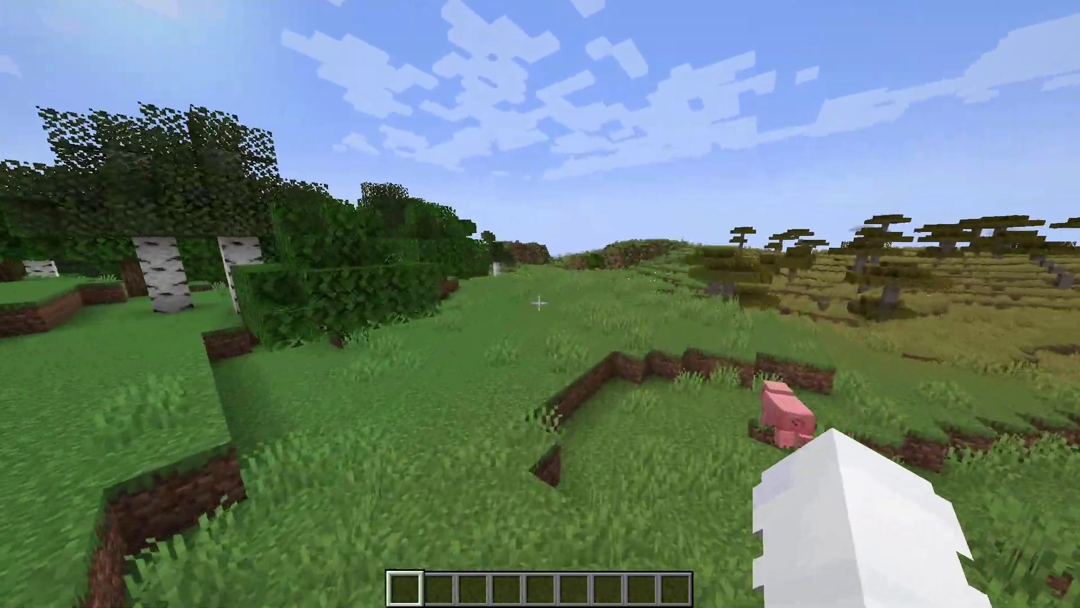
pyautogui.press('w')
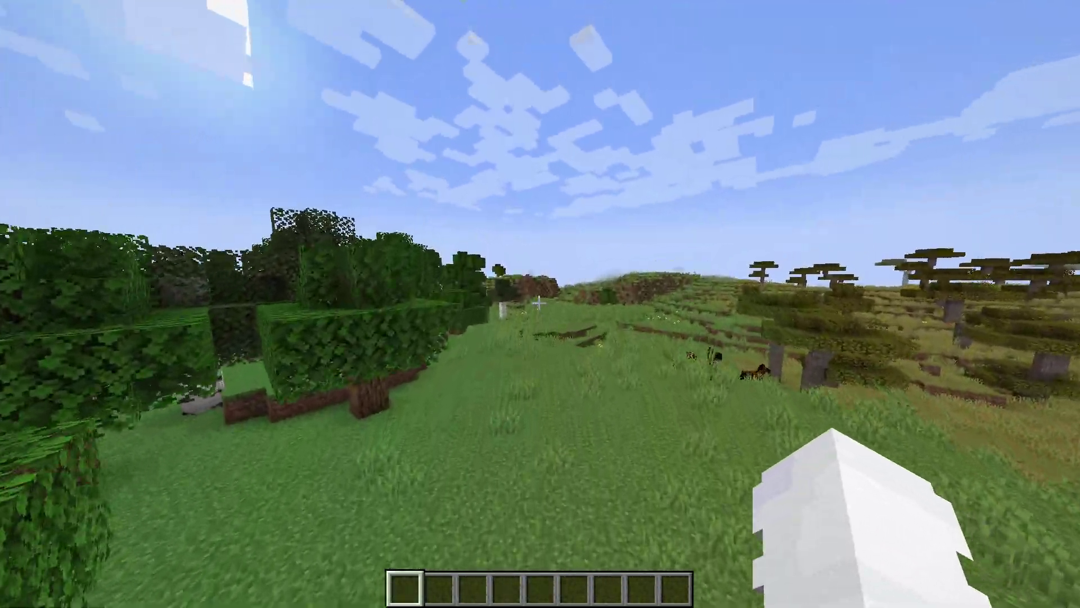
pyautogui.press('w')
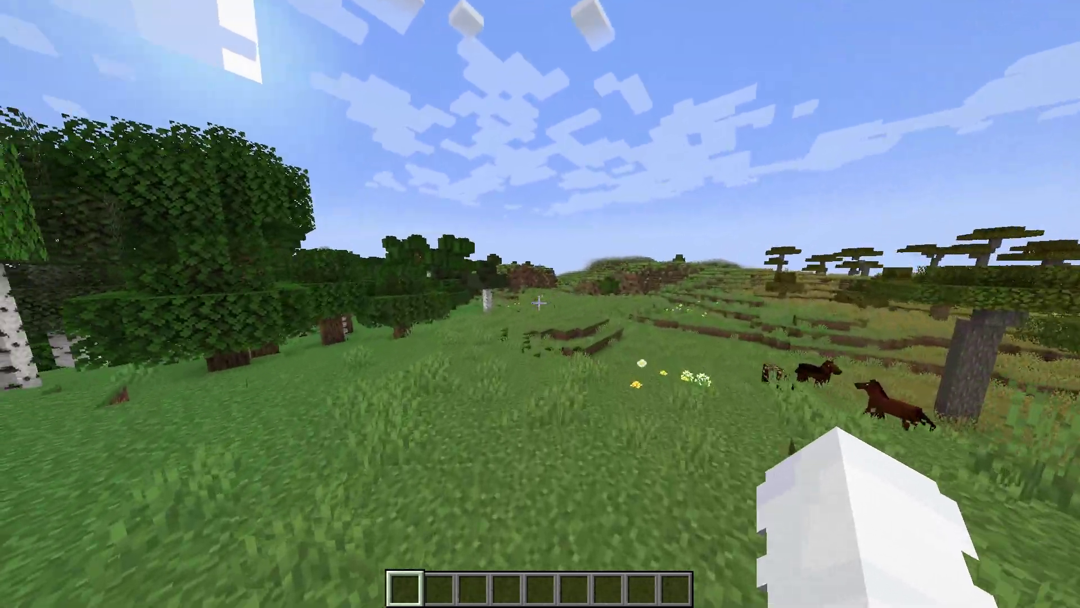
pyautogui.press('Escape')
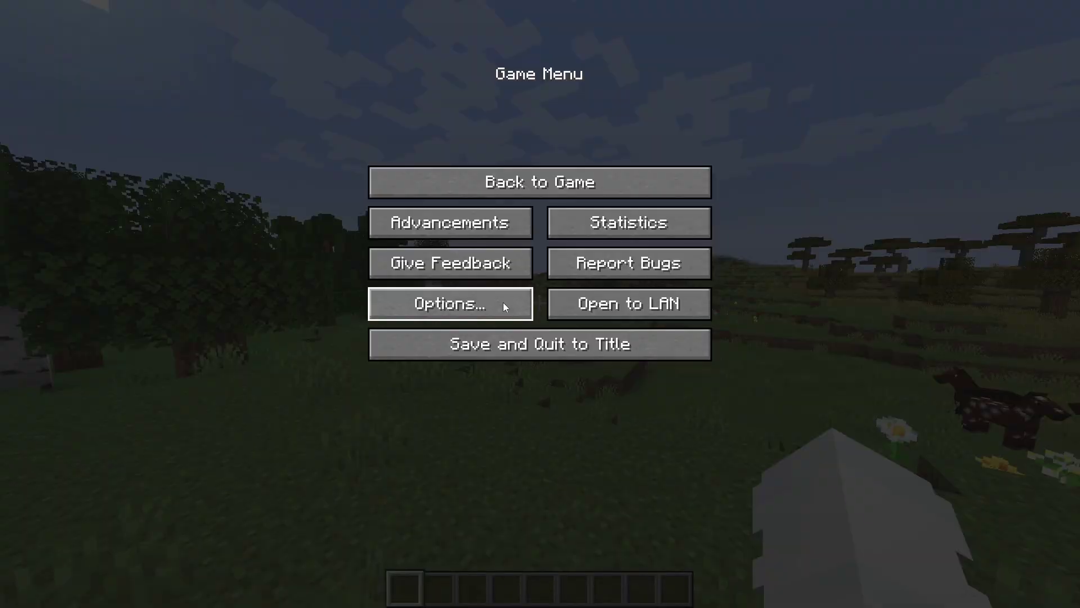
pyautogui.click(608, 196)
pyautogui.press('e')
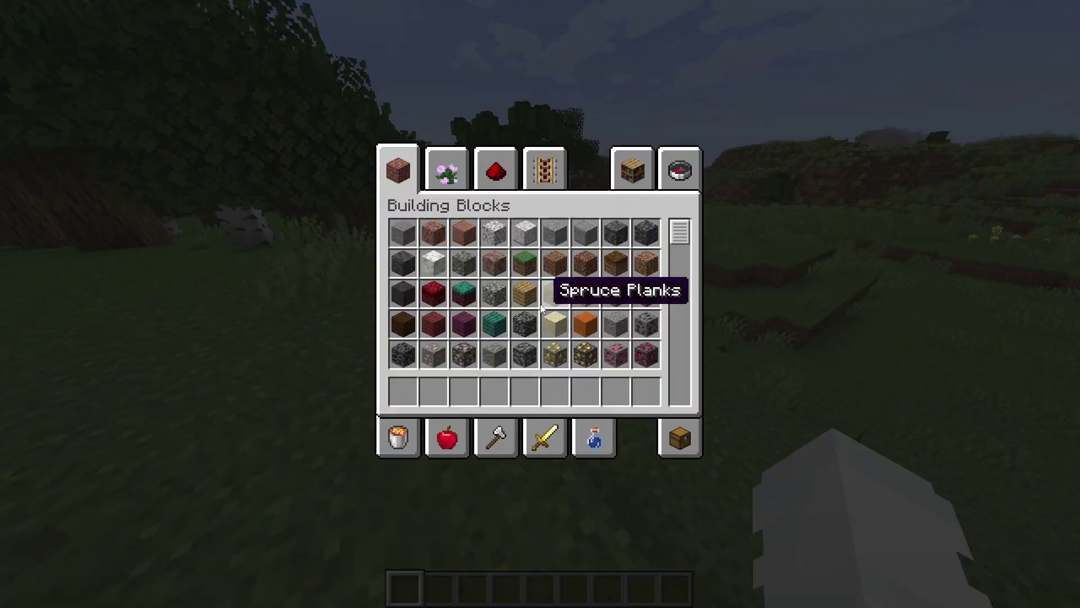
pyautogui.press('e')
# Turn off Auto-Jump in the game's control settings and return to the main options.
pyautogui.press('Escape')
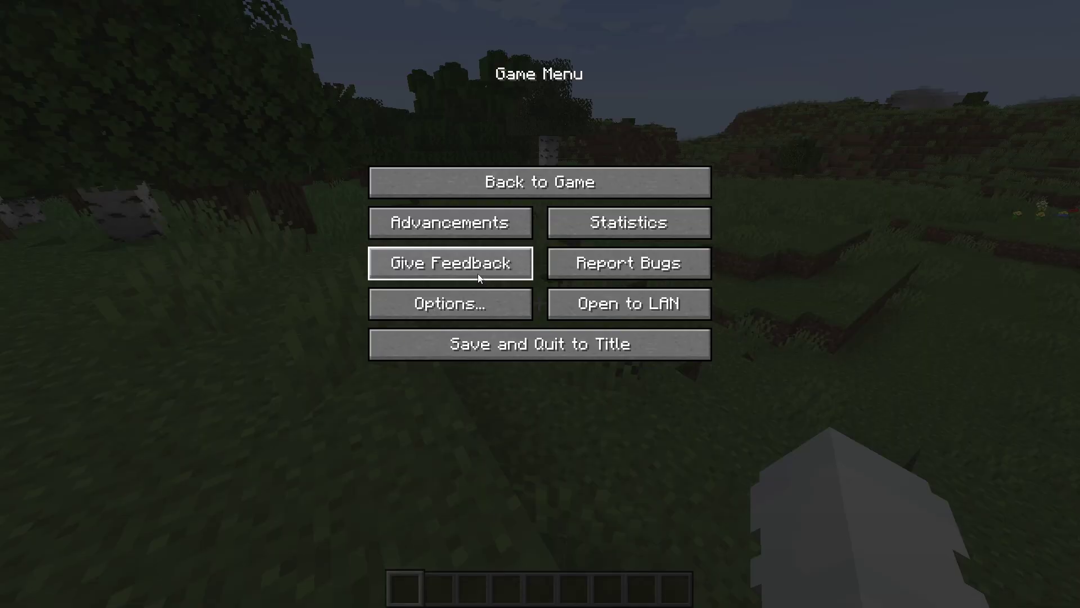
pyautogui.click(468, 304)
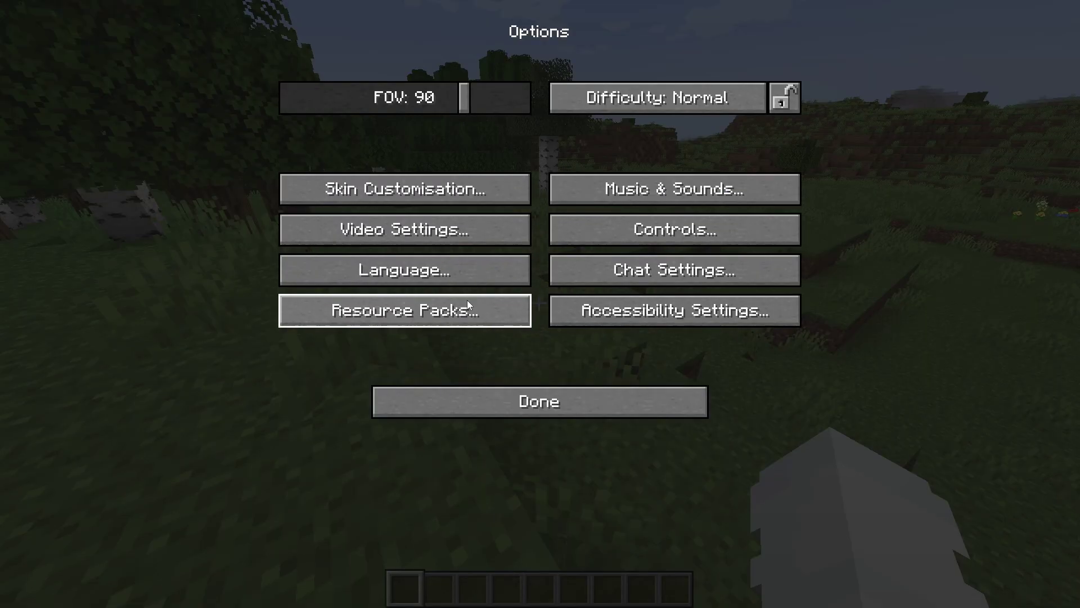
pyautogui.click(628, 230)
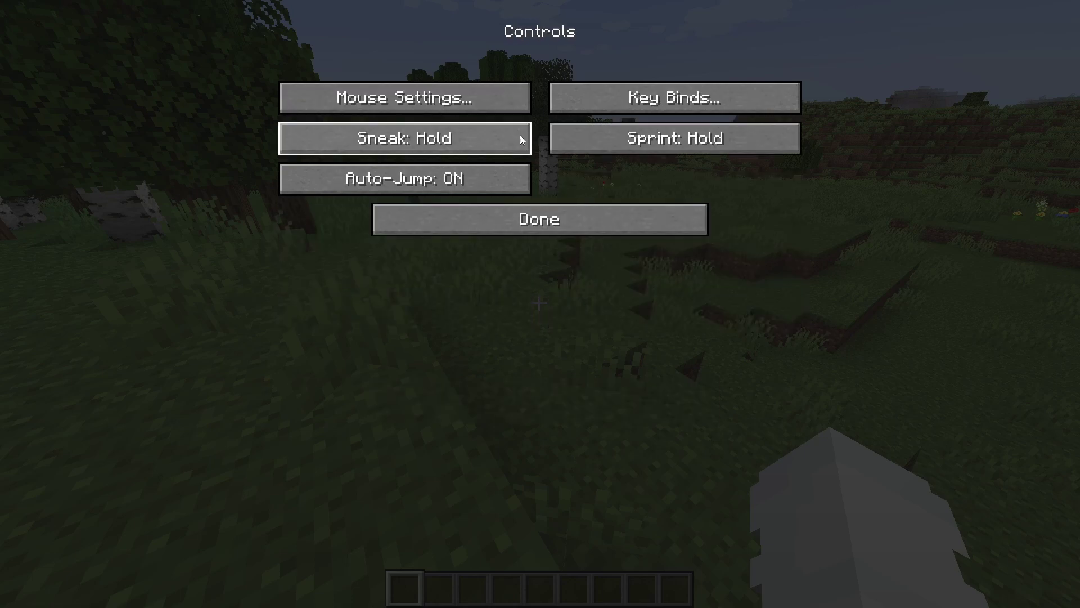
pyautogui.click(404, 179)
pyautogui.press('Escape')
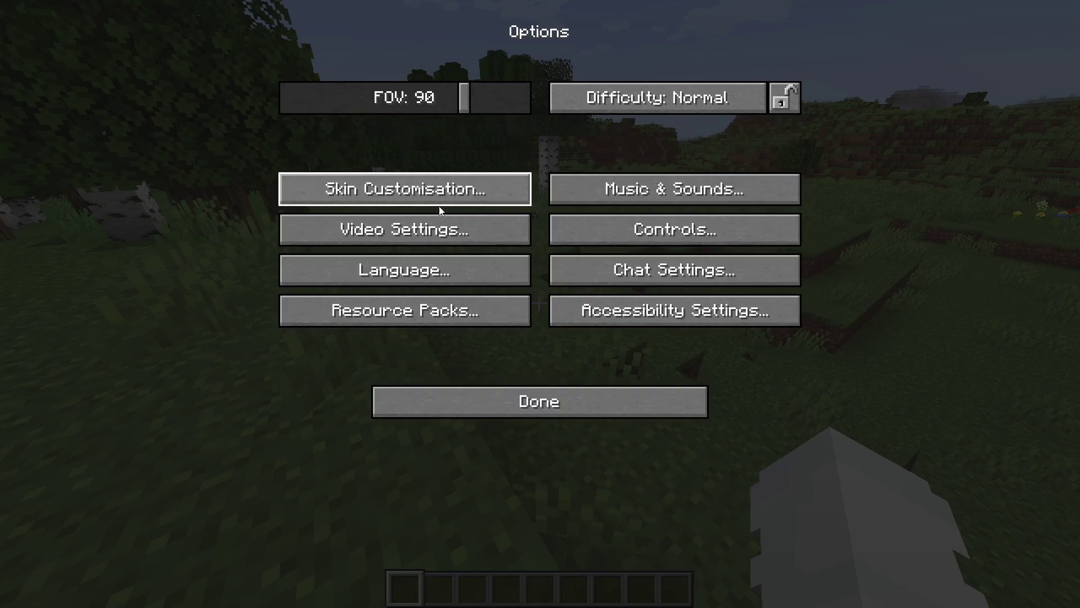
# In the general video settings, set Render Distance to 2 chunks and Simulation Distance to 5 chunks, and turn off Fullscreen.
pyautogui.click(424, 231)
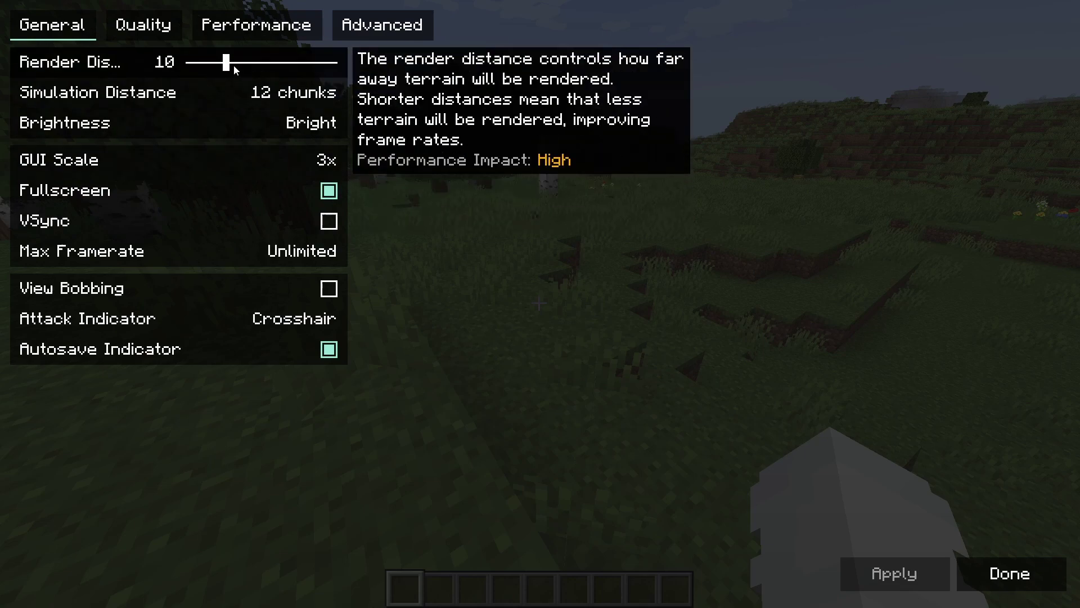
pyautogui.moveTo(234, 66); pyautogui.dragTo(165, 70)
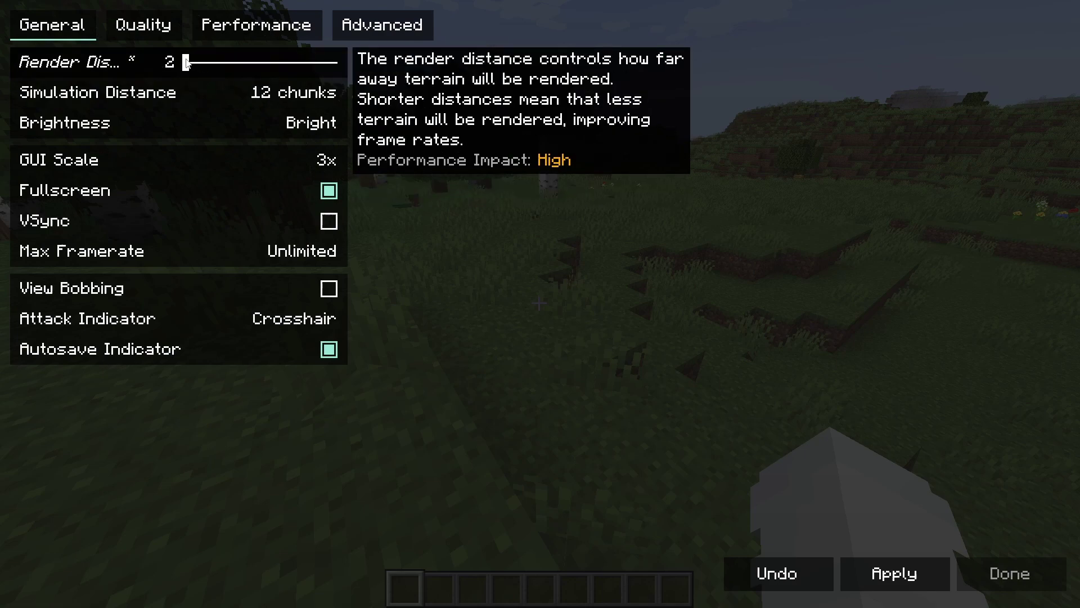
pyautogui.moveTo(187, 63)
pyautogui.mouseDown()
pyautogui.moveTo(381, 60)
pyautogui.moveTo(205, 65)
pyautogui.mouseUp()
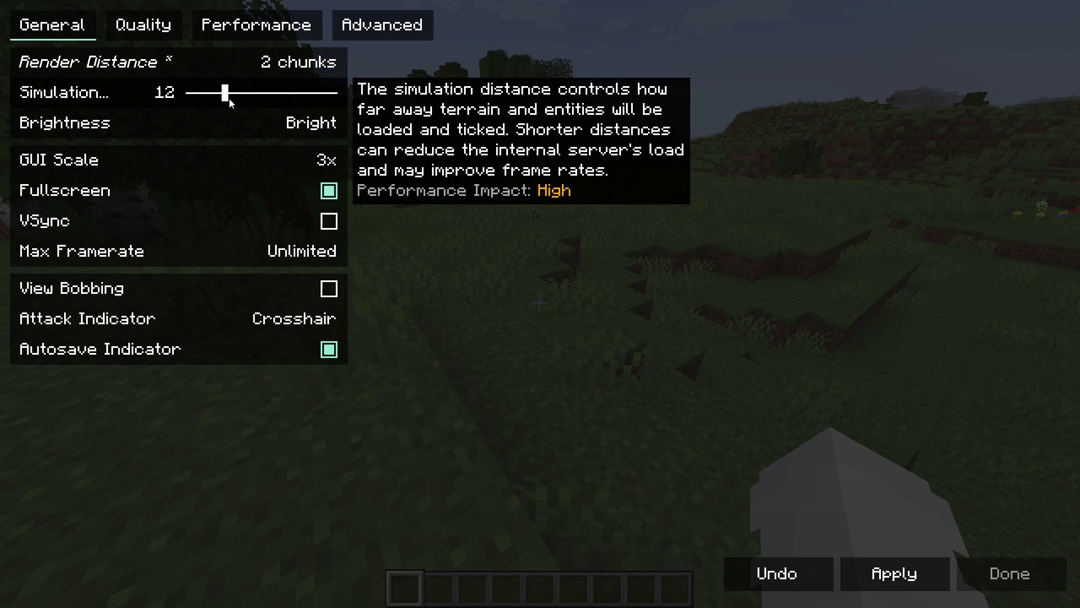
pyautogui.moveTo(229, 98); pyautogui.dragTo(184, 104)
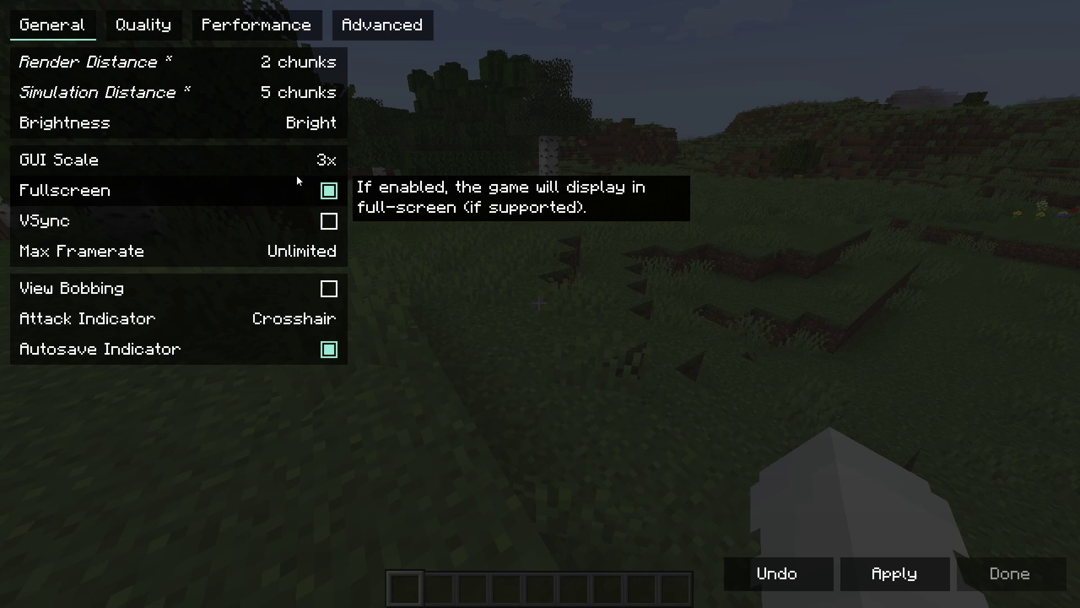
pyautogui.click(268, 192)
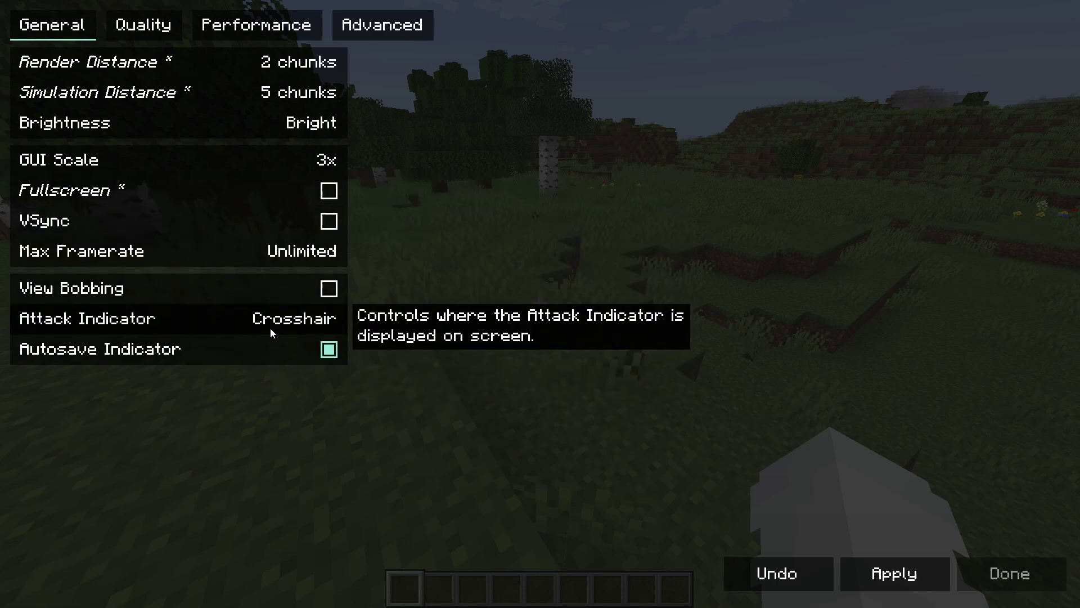
# In the quality video settings, set Graphics, Weather and Leaves Quality to Fast, Clouds to OFF and Particles to Minimal.
pyautogui.click(144, 25)
pyautogui.click(238, 60)
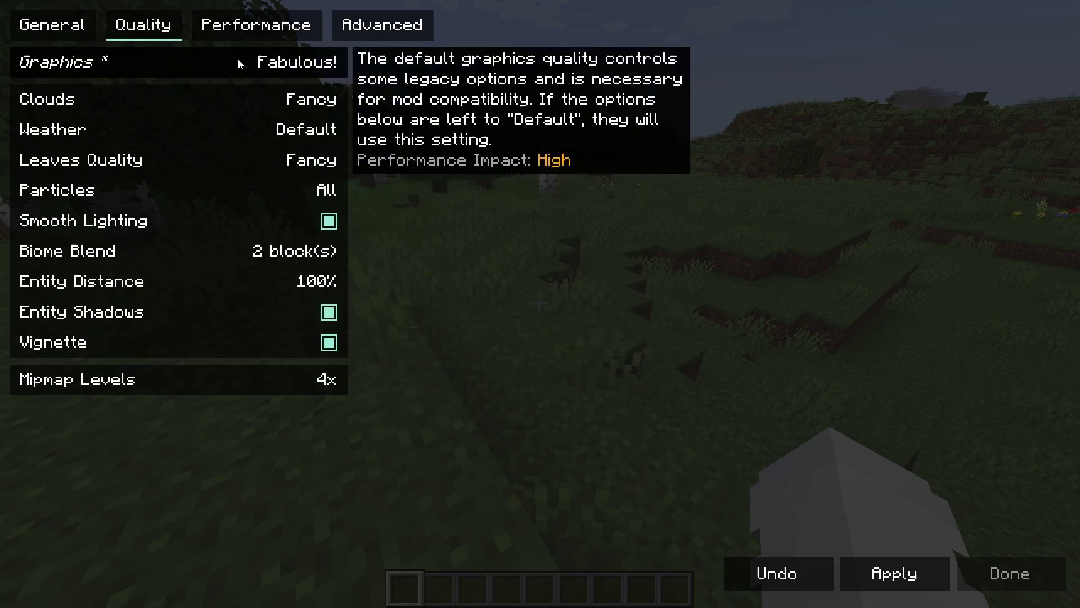
pyautogui.click(296, 67)
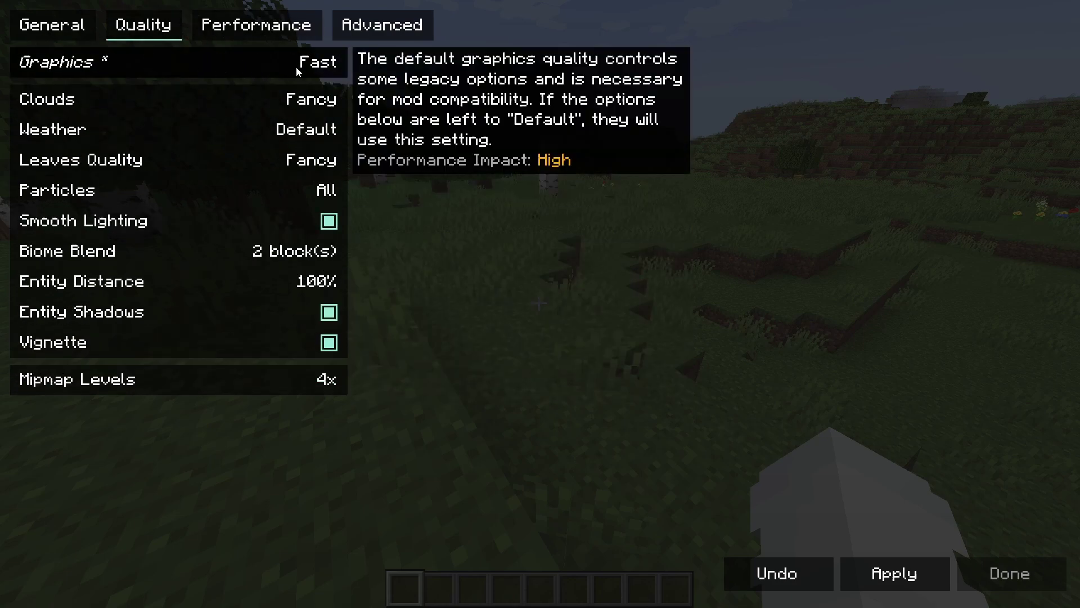
pyautogui.click(285, 99)
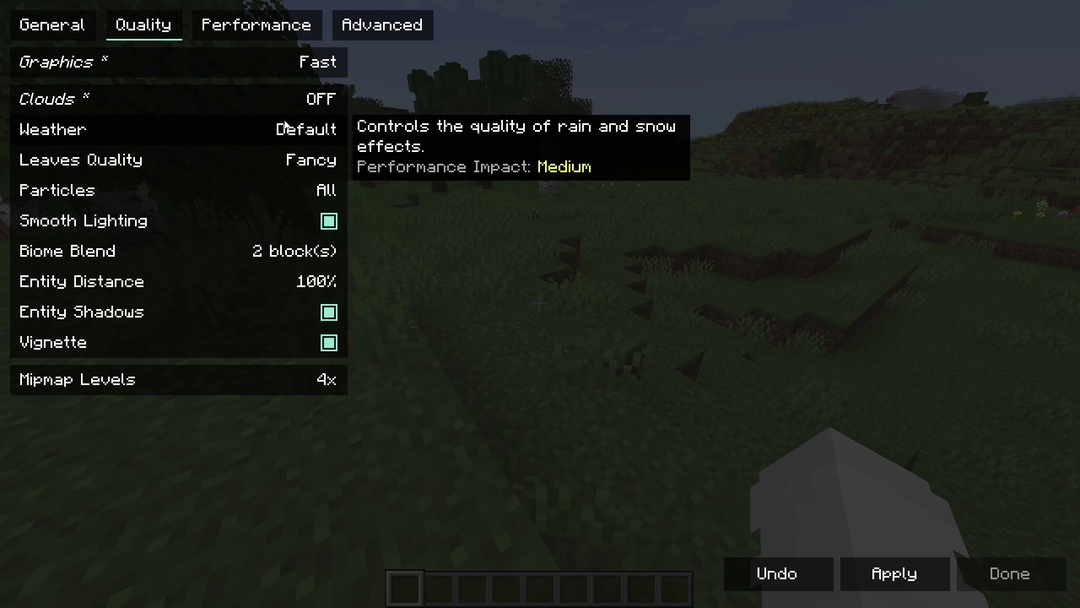
pyautogui.click(284, 129)
pyautogui.click(283, 131)
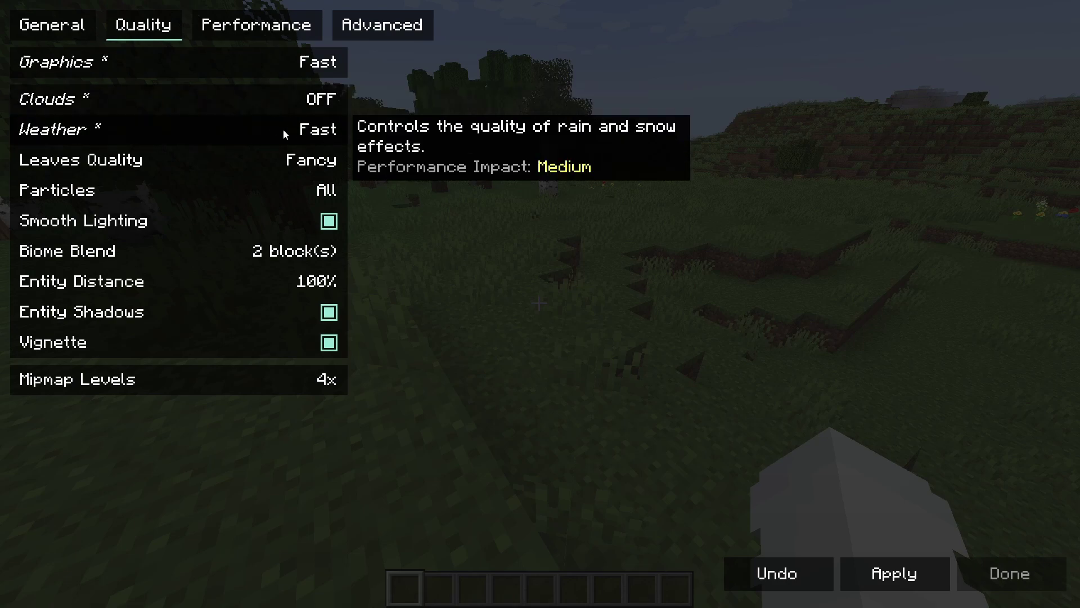
pyautogui.click(295, 161)
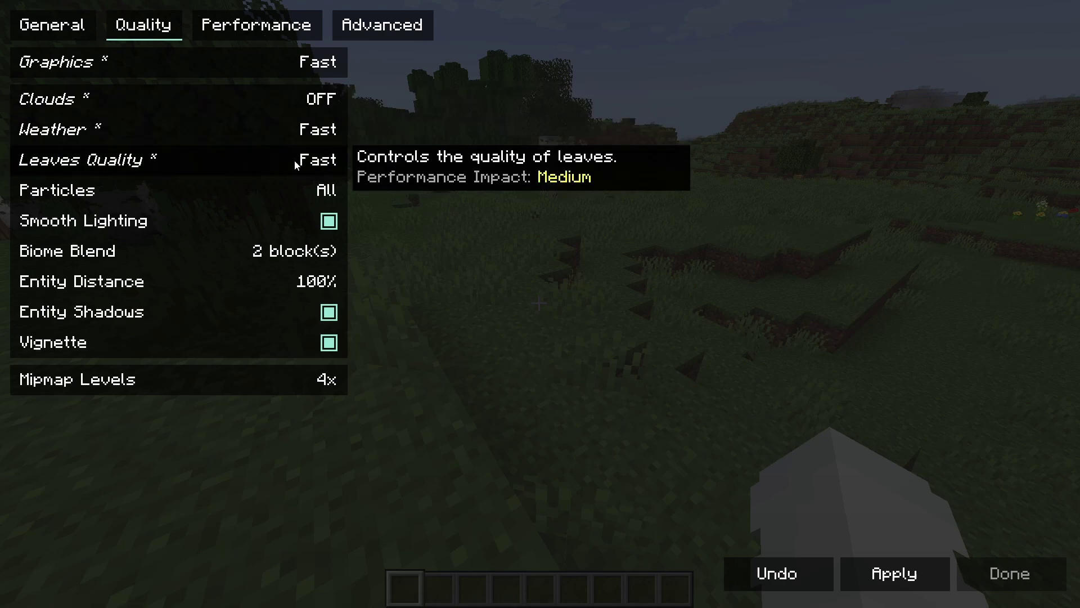
pyautogui.click(304, 198)
pyautogui.click(305, 198)
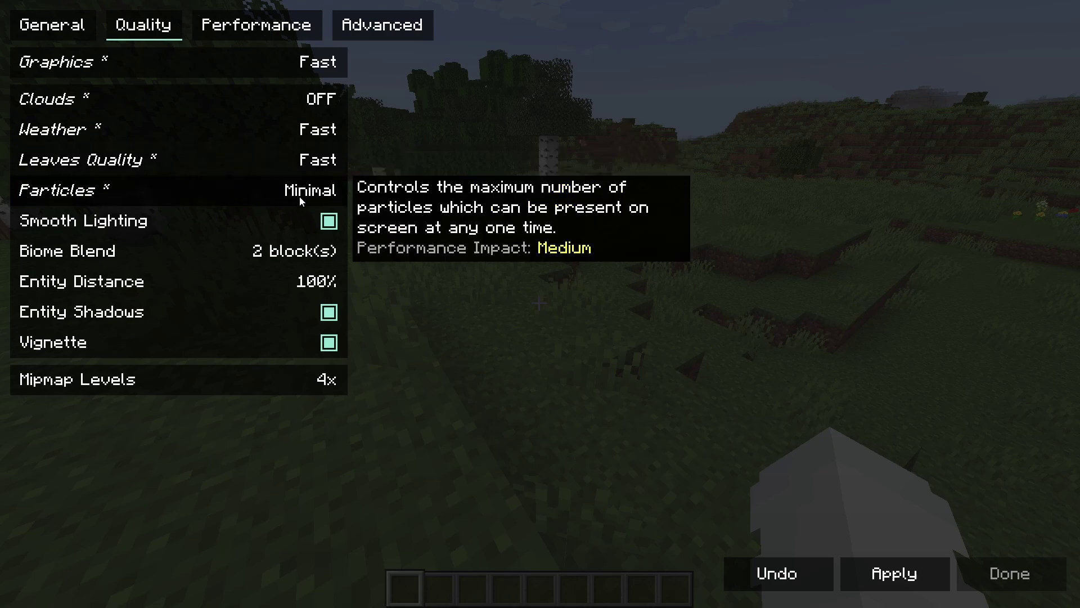
# Turn off Smooth Lighting, Entity Shadows and Vignette, and set Biome Blend to None, Entity Distance to 50% and Mipmap Levels to 0x.
pyautogui.click(267, 223)
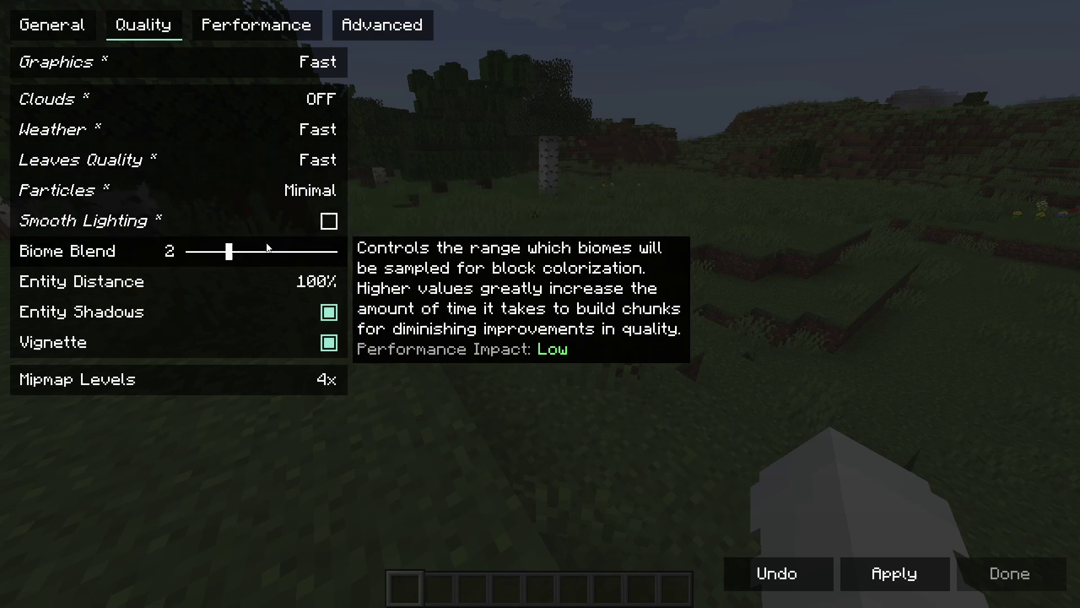
pyautogui.moveTo(234, 256); pyautogui.dragTo(130, 258)
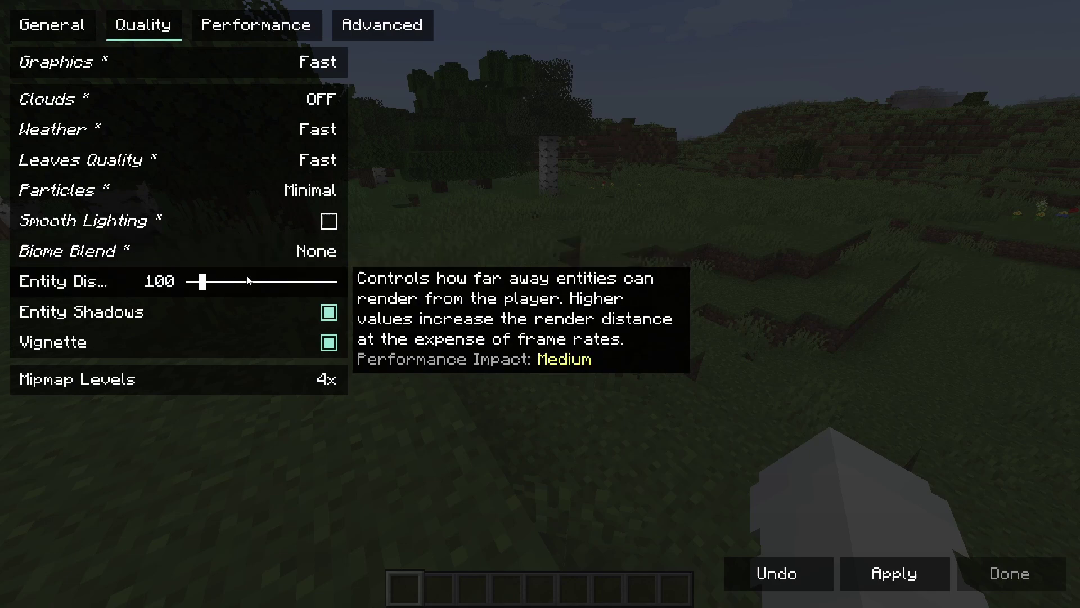
pyautogui.moveTo(205, 290); pyautogui.dragTo(134, 290)
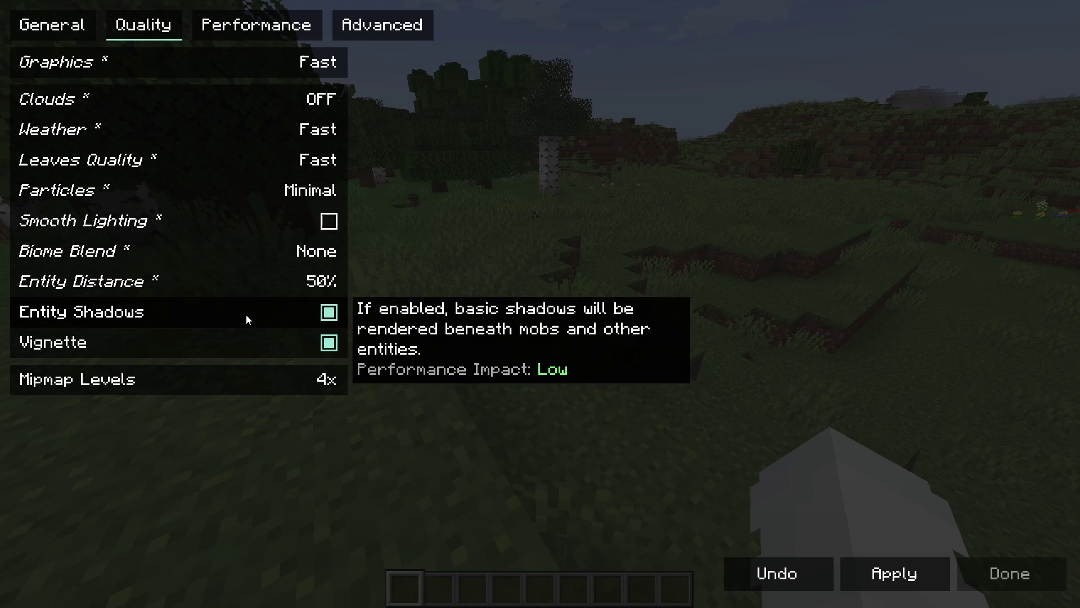
pyautogui.click(245, 316)
pyautogui.click(234, 340)
pyautogui.moveTo(256, 384); pyautogui.dragTo(185, 380)
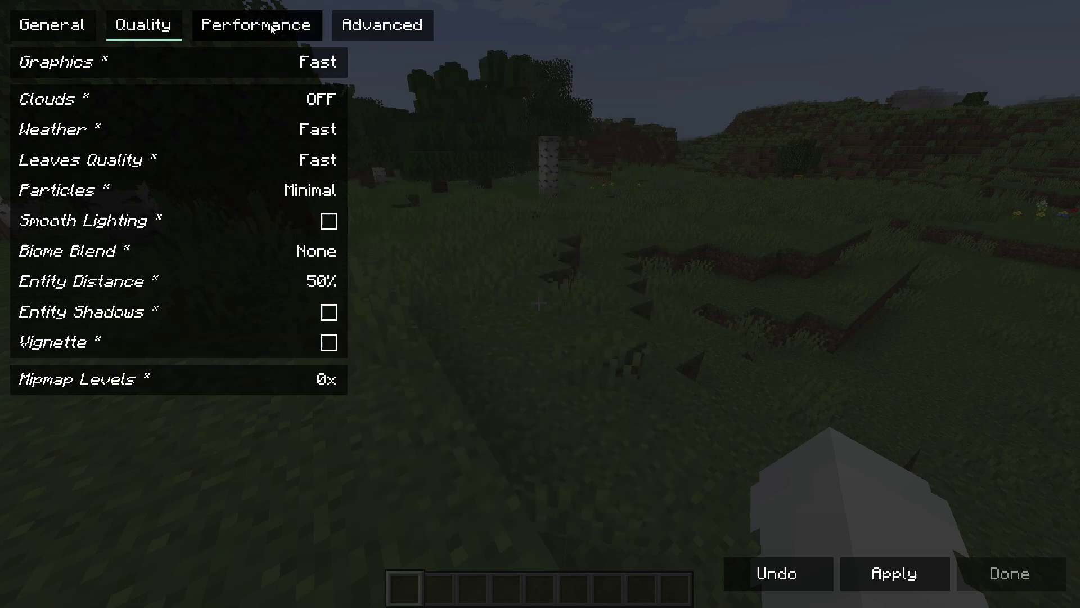
# In the performance video settings, enable Always Defer Chunk Updates, keeping Chunk Update Threads at Default and Use Fog Occlusion on.
pyautogui.click(248, 38)
pyautogui.moveTo(267, 73)
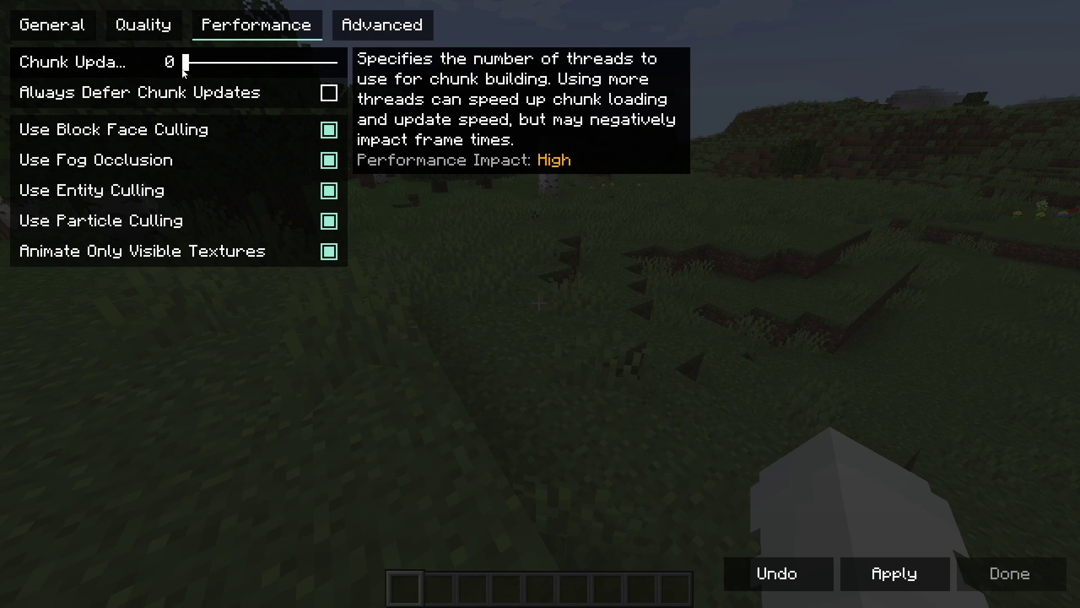
pyautogui.moveTo(183, 73)
pyautogui.mouseDown()
pyautogui.moveTo(358, 63)
pyautogui.moveTo(186, 67)
pyautogui.mouseUp()
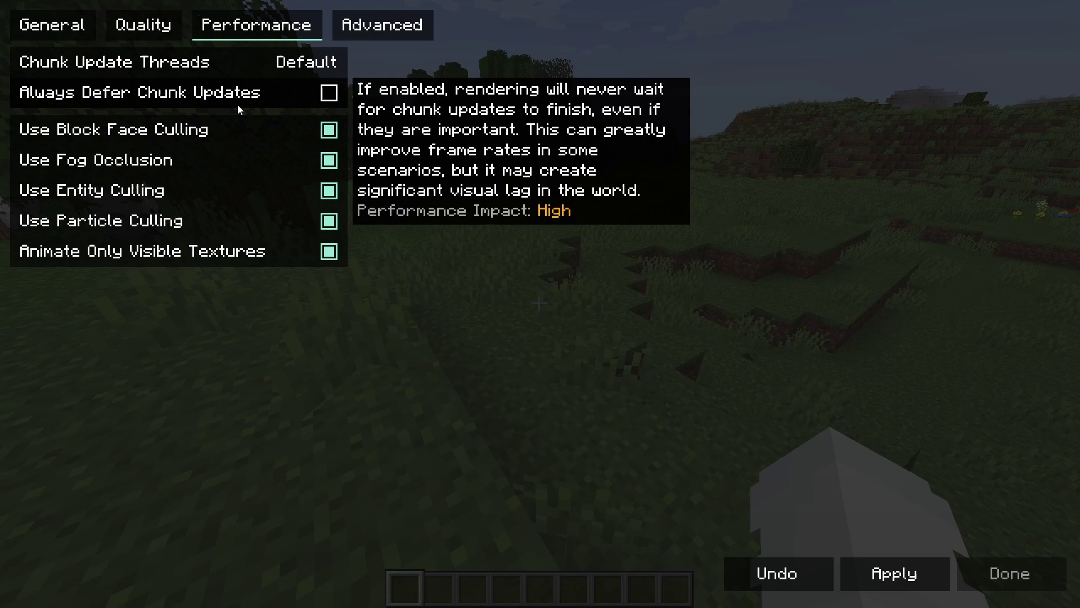
pyautogui.click(315, 94)
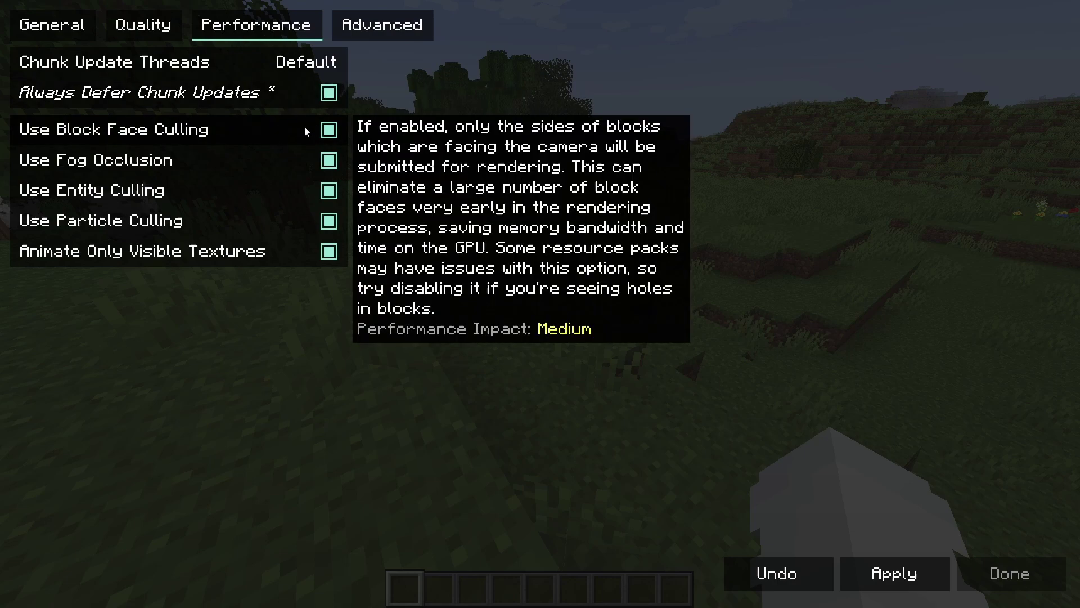
pyautogui.click(204, 161)
pyautogui.click(223, 164)
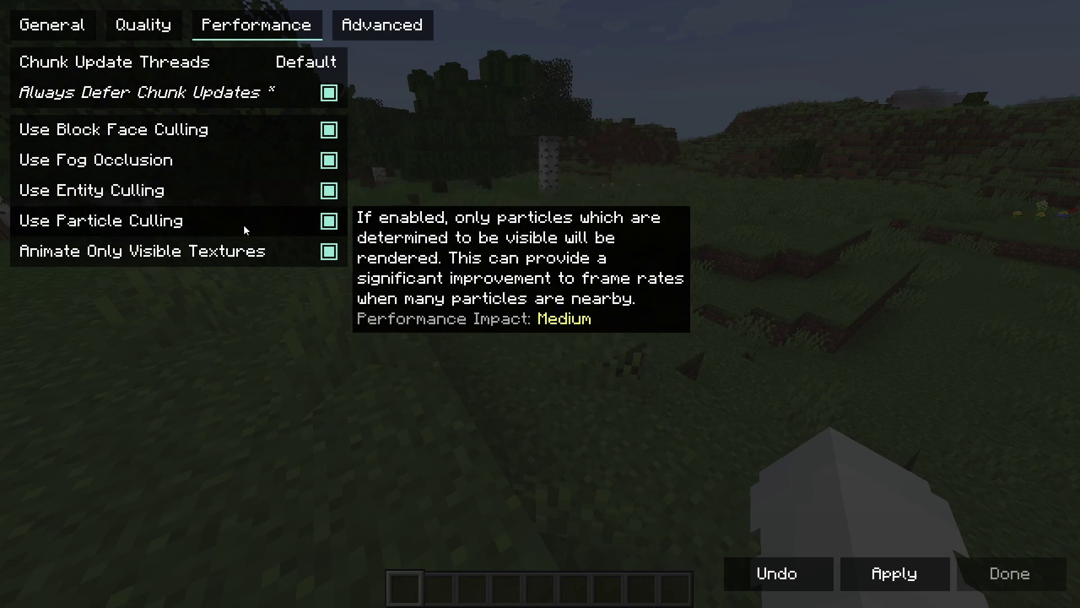
# In the advanced video settings, try Swap as the Chunk Memory Allocator and switch it back to Async.
pyautogui.click(359, 25)
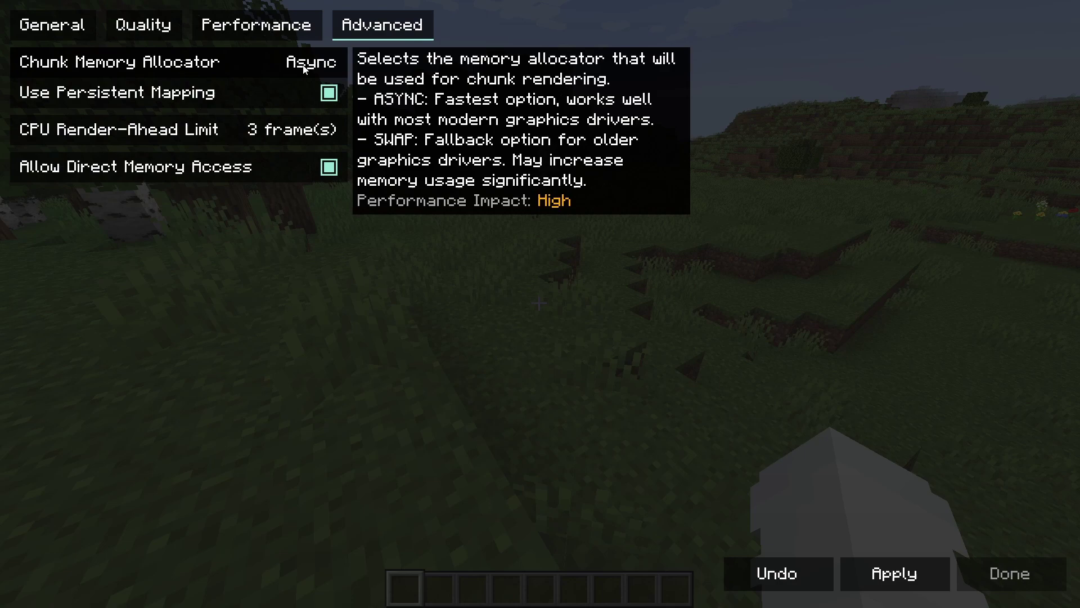
pyautogui.click(303, 66)
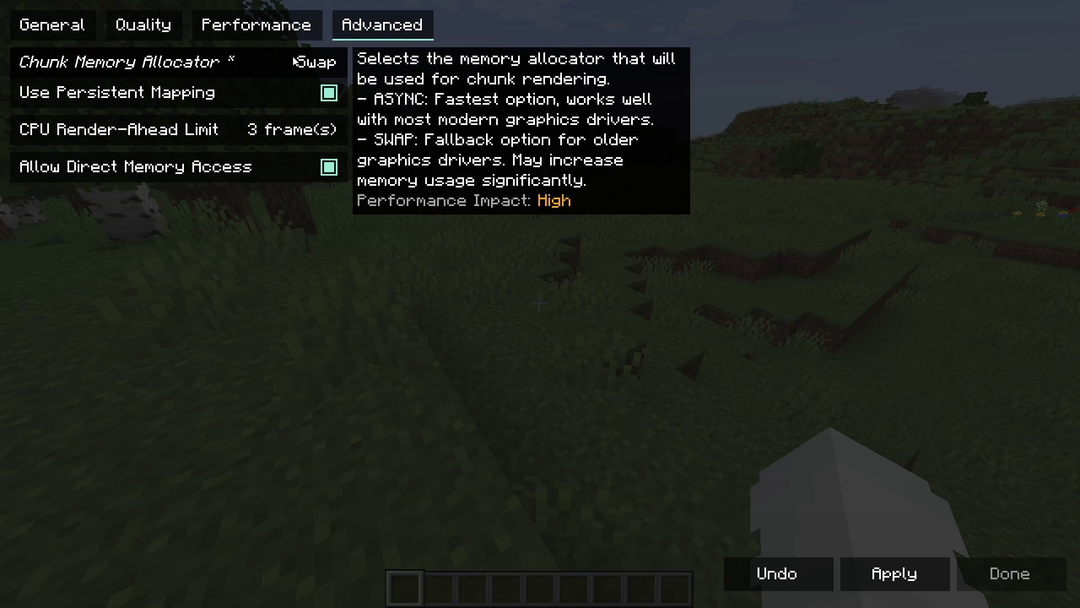
pyautogui.click(295, 62)
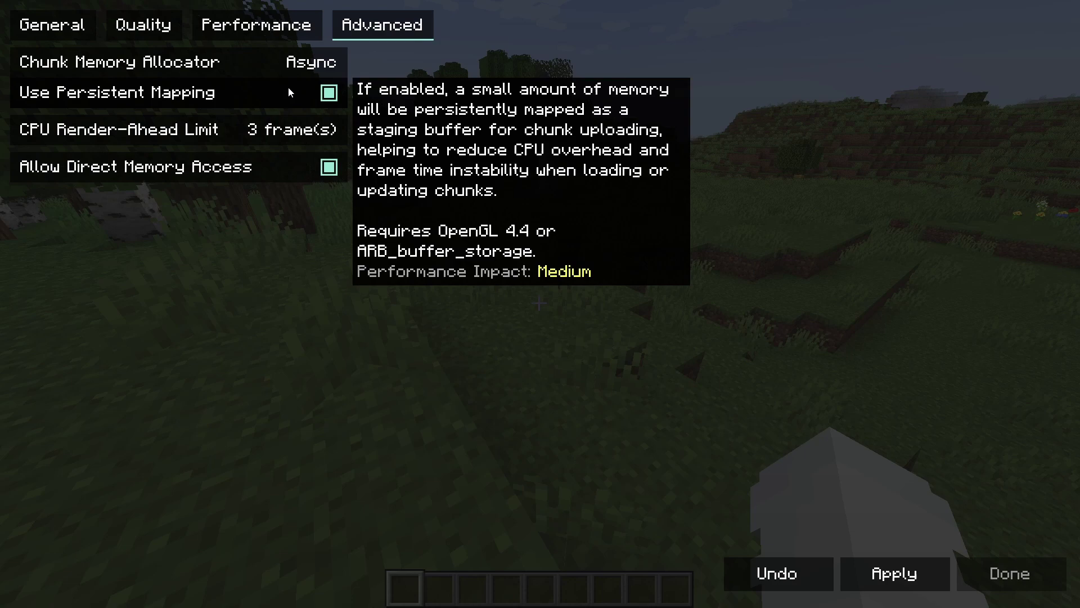
pyautogui.moveTo(257, 135)
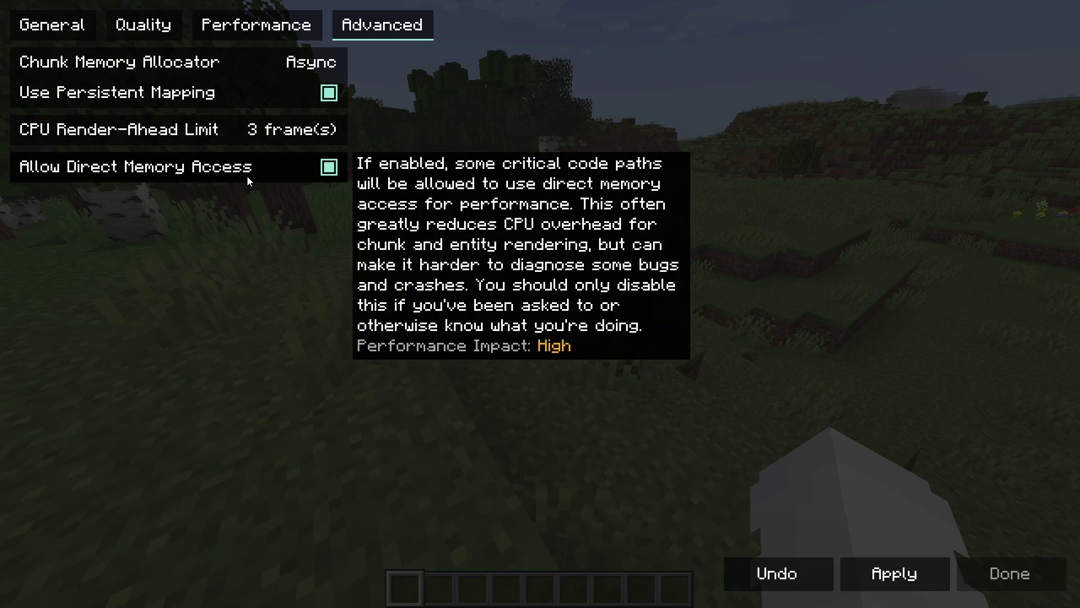
# Apply the changed video settings, leave the options and resume the game.
pyautogui.click(847, 575)
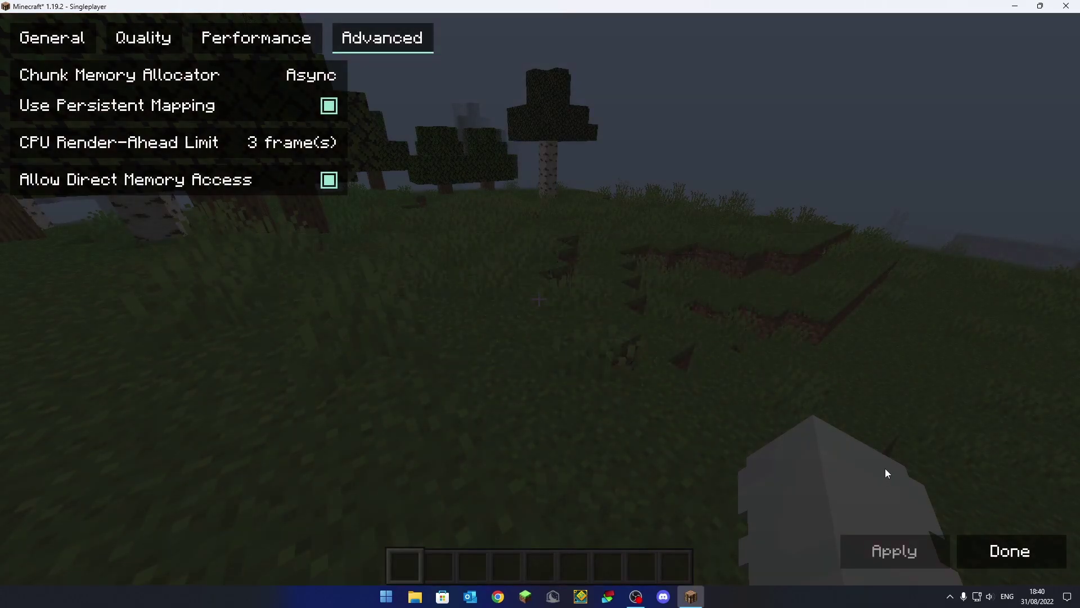
pyautogui.click(1008, 557)
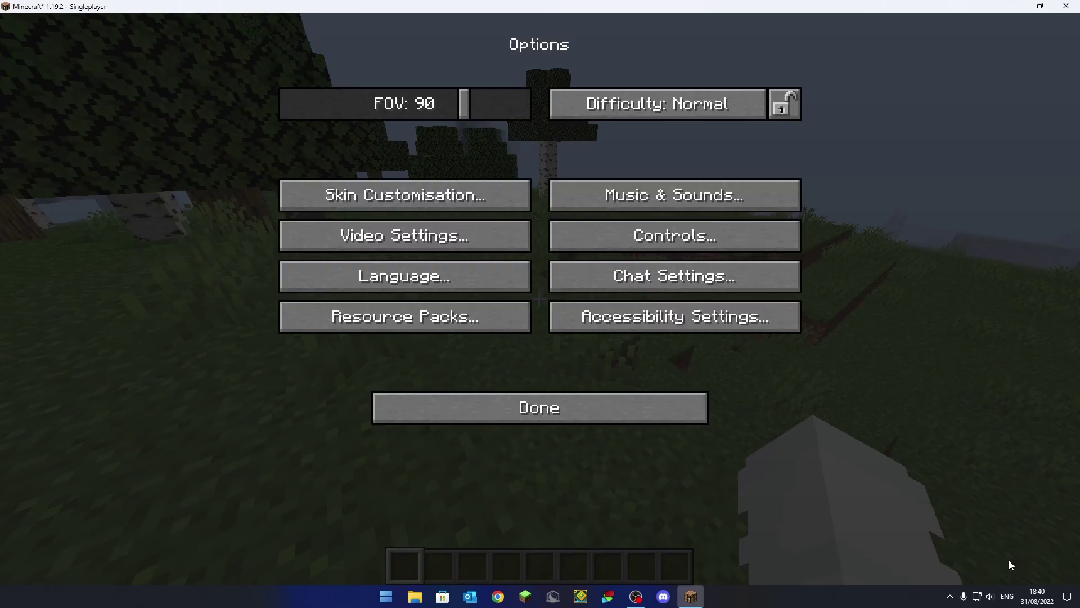
pyautogui.click(509, 396)
pyautogui.press('Escape')
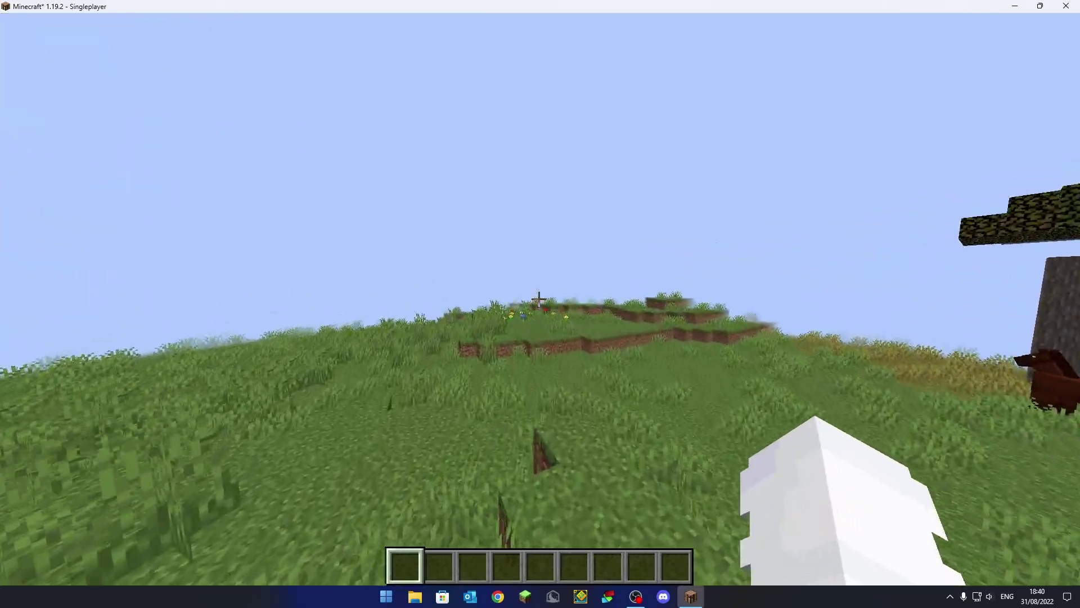
# Walk across the grassy hills and along the savanna edge to examine how the game runs with the applied video settings.
pyautogui.press('w')
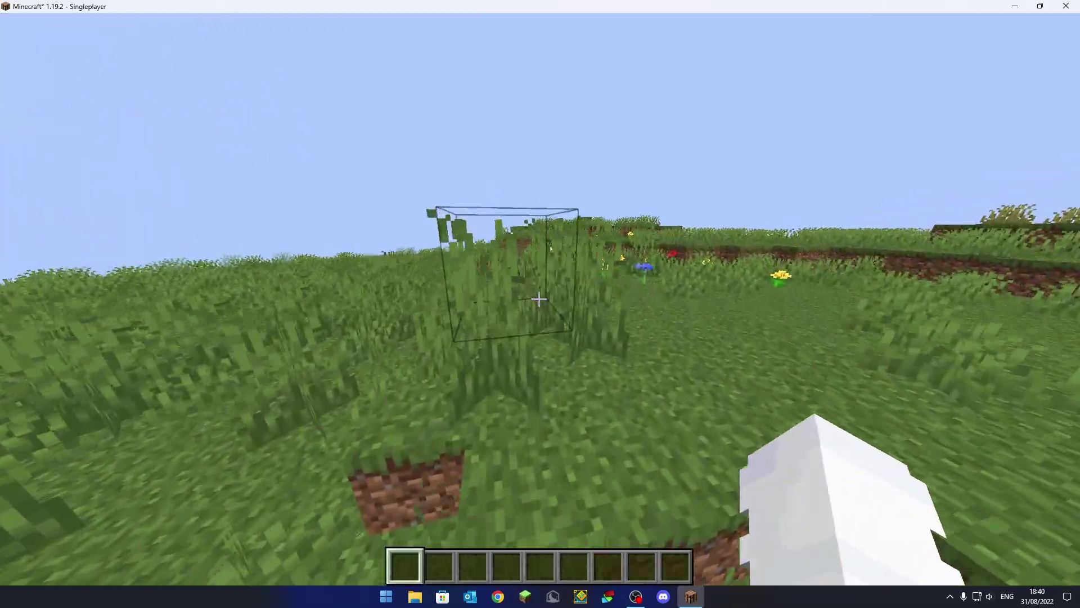
pyautogui.press('w')
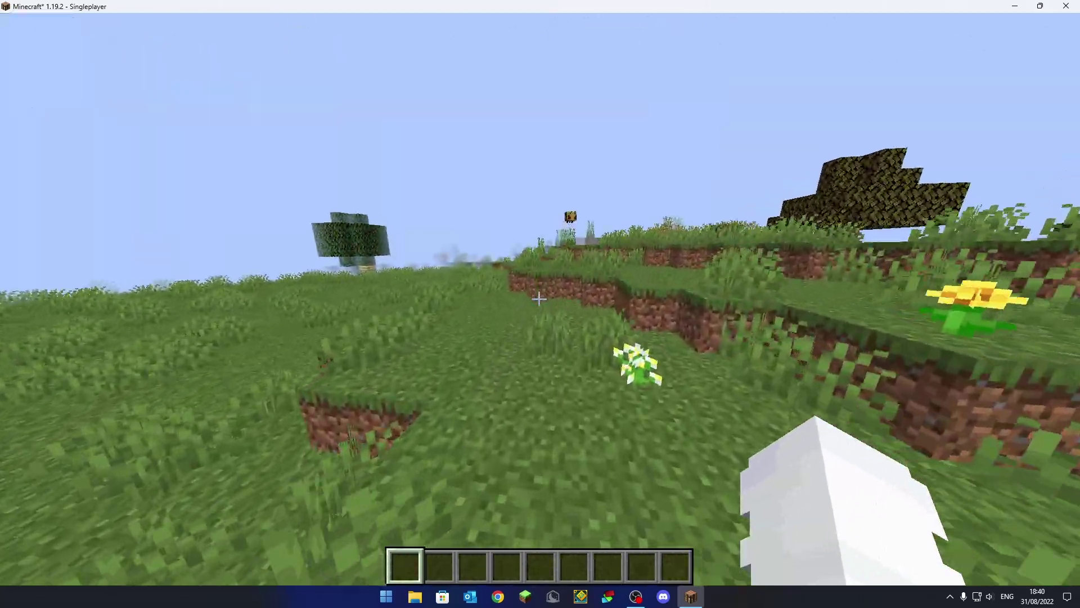
pyautogui.press('w')
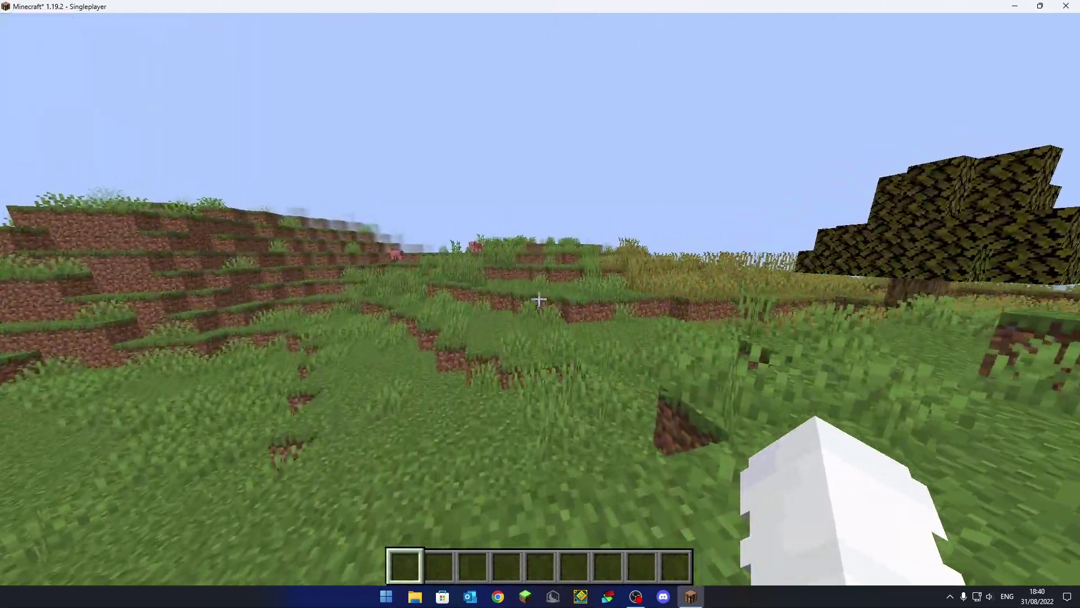
pyautogui.press('w')
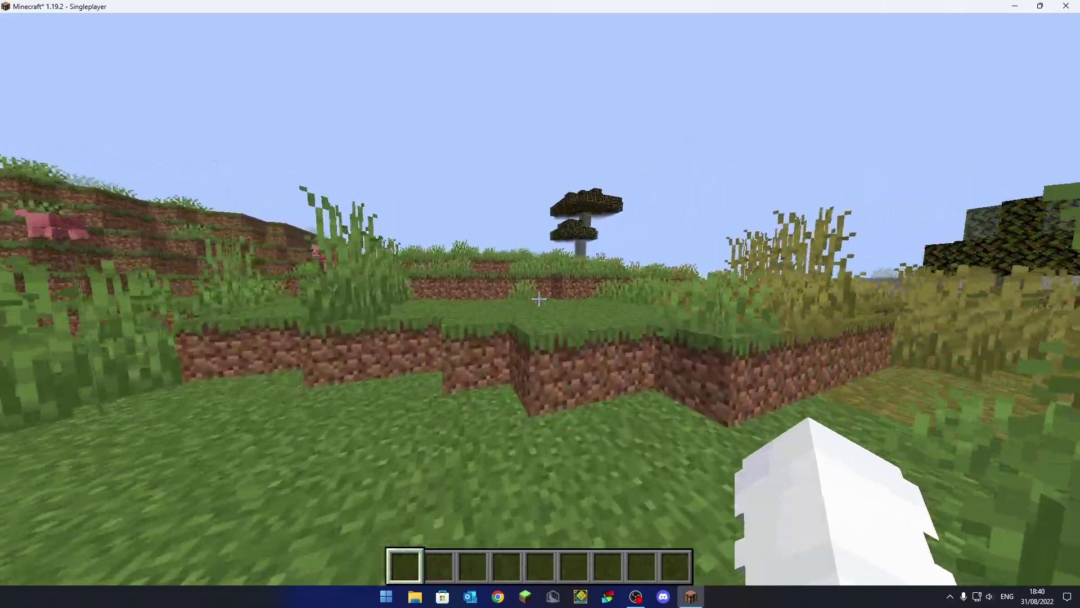
pyautogui.press('w')
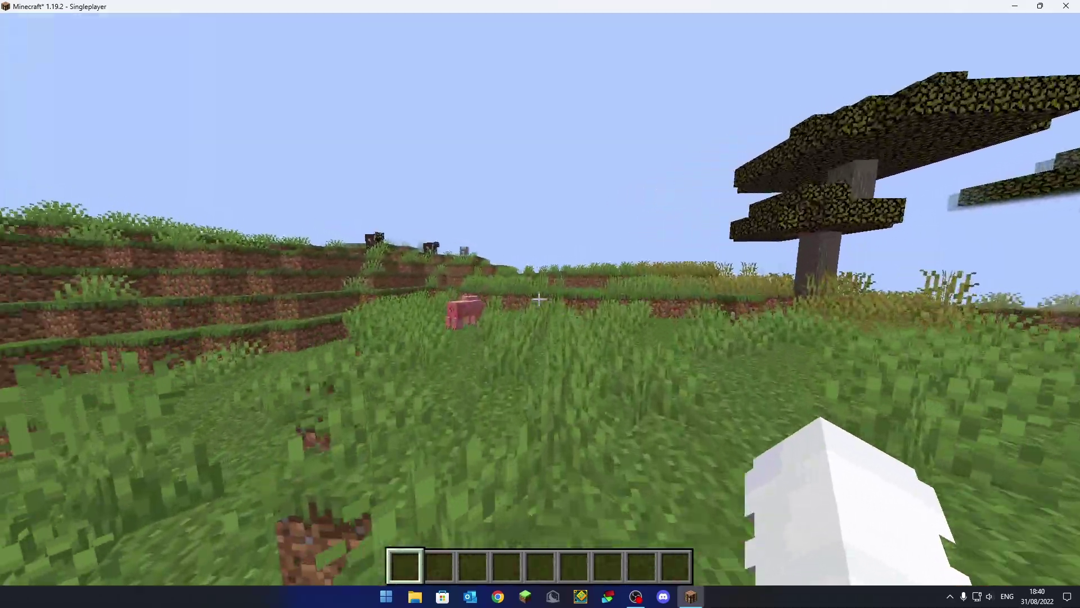
pyautogui.press('w')
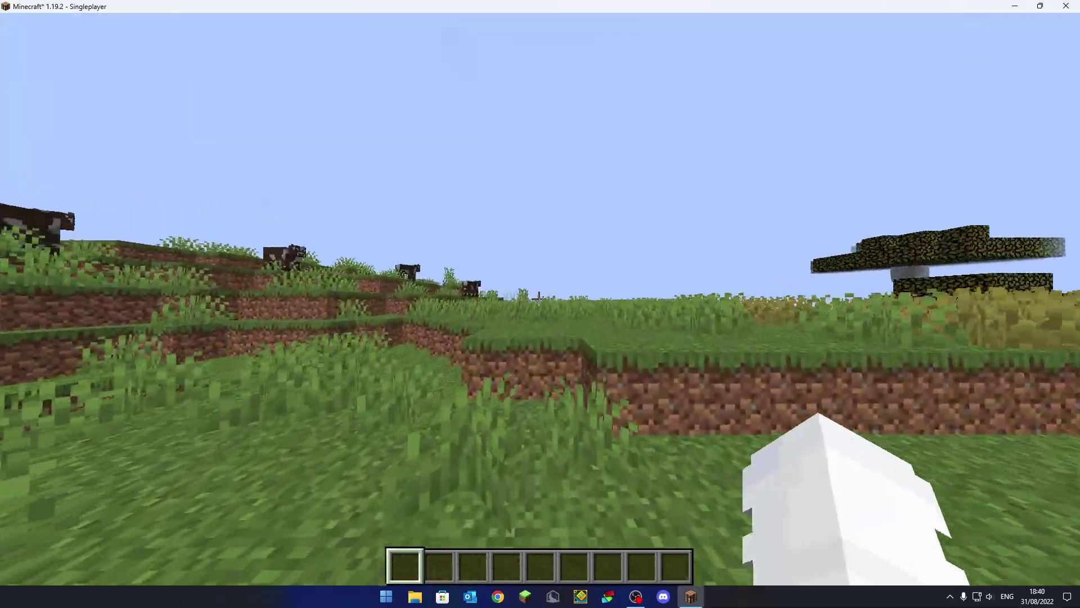
pyautogui.press('w')
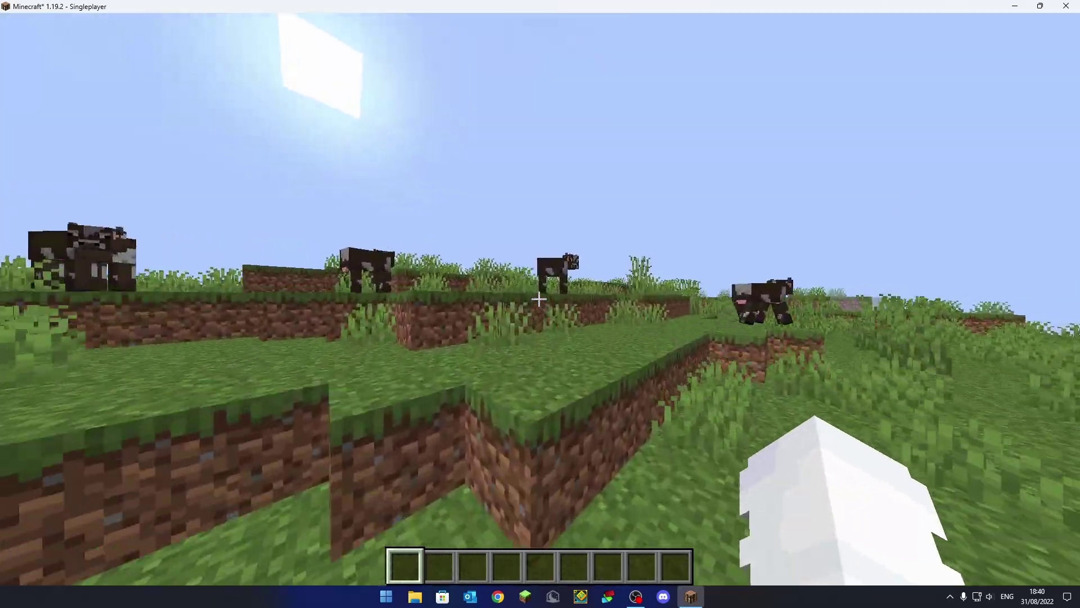
pyautogui.press('w')
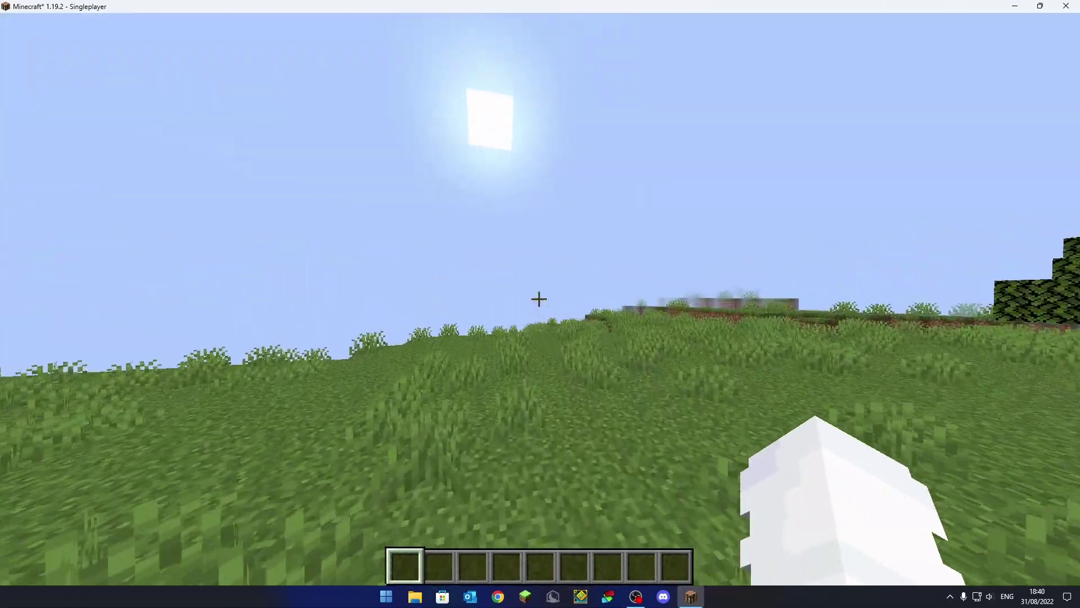
pyautogui.press('w')
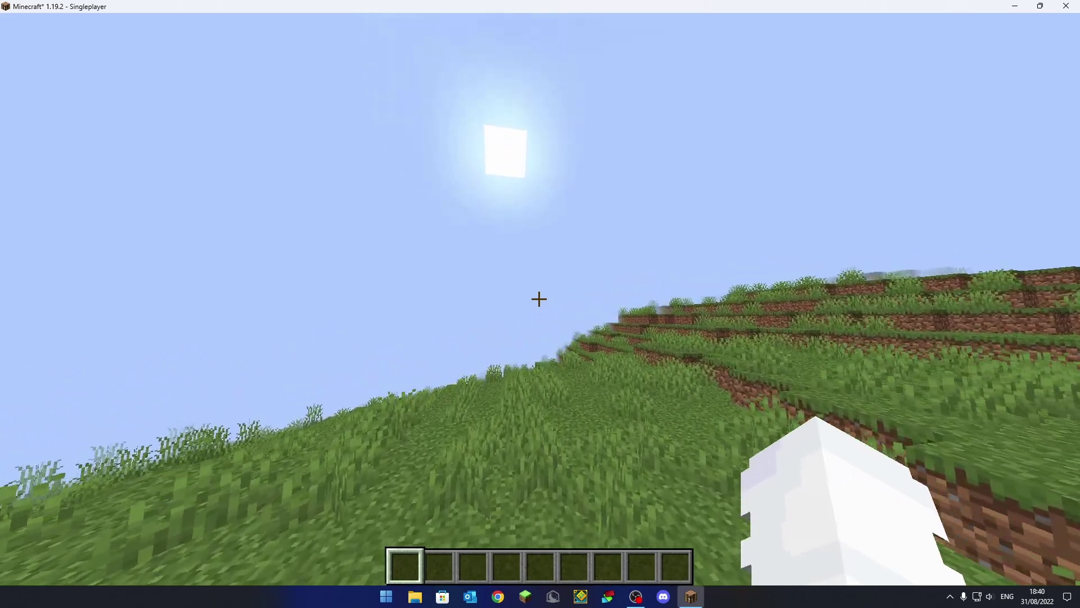
# Look straight up at the sky and examine the frame rate and Sodium renderer details in the debug overlay.
pyautogui.press('w')
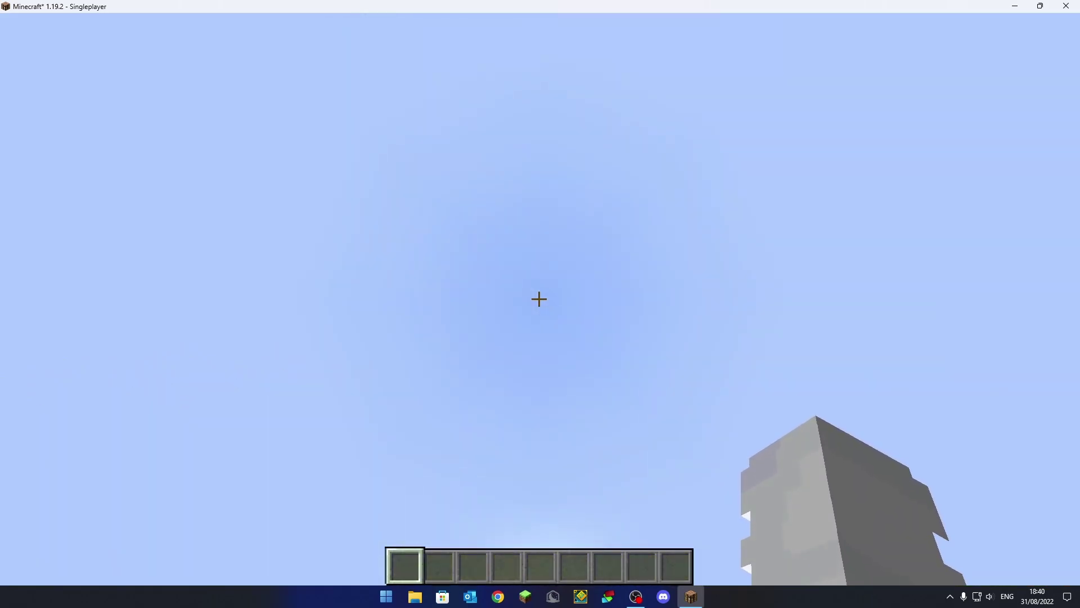
pyautogui.press('F3')
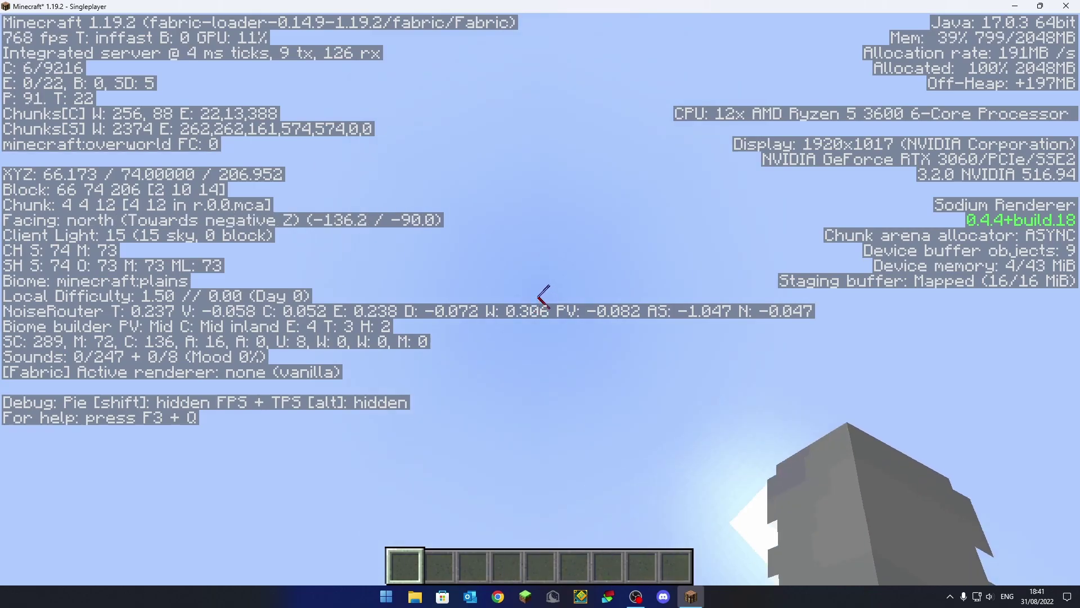
pyautogui.press('F3')
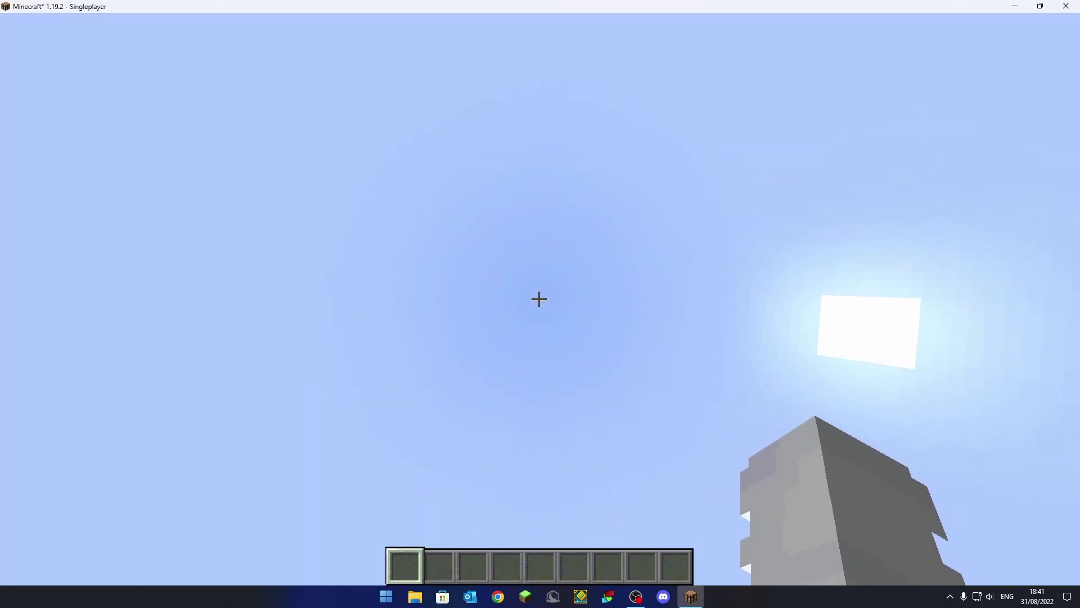
pyautogui.press('F3')
pyautogui.press('F3')
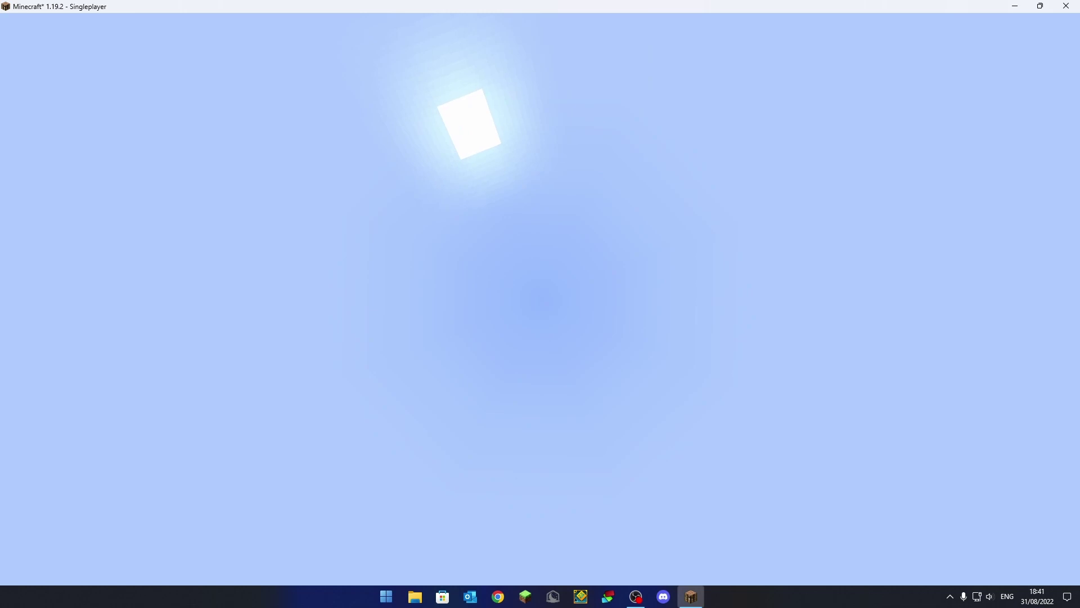
# Fly higher above the plains, recheck the frame rate in the debug overlay, and briefly view the player in third person.
pyautogui.press('F1')
pyautogui.press('F1')
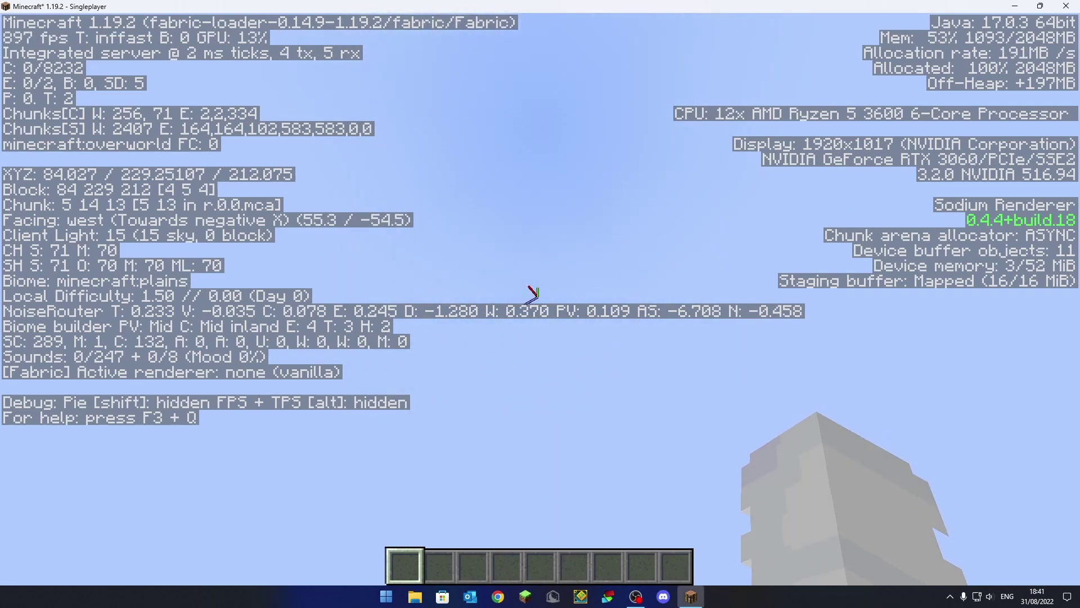
pyautogui.press('space')
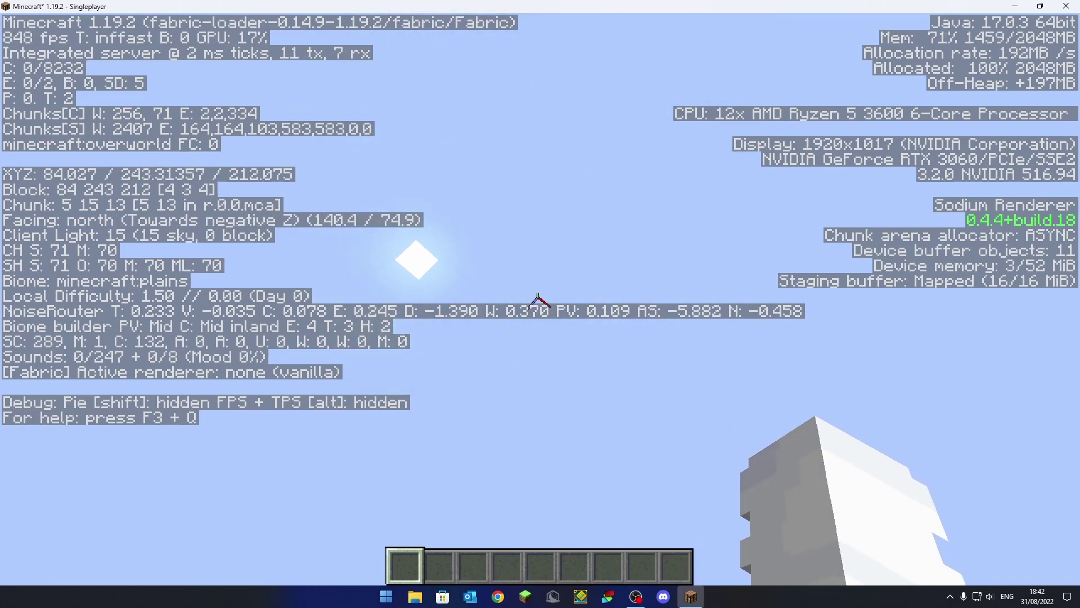
pyautogui.press('F3')
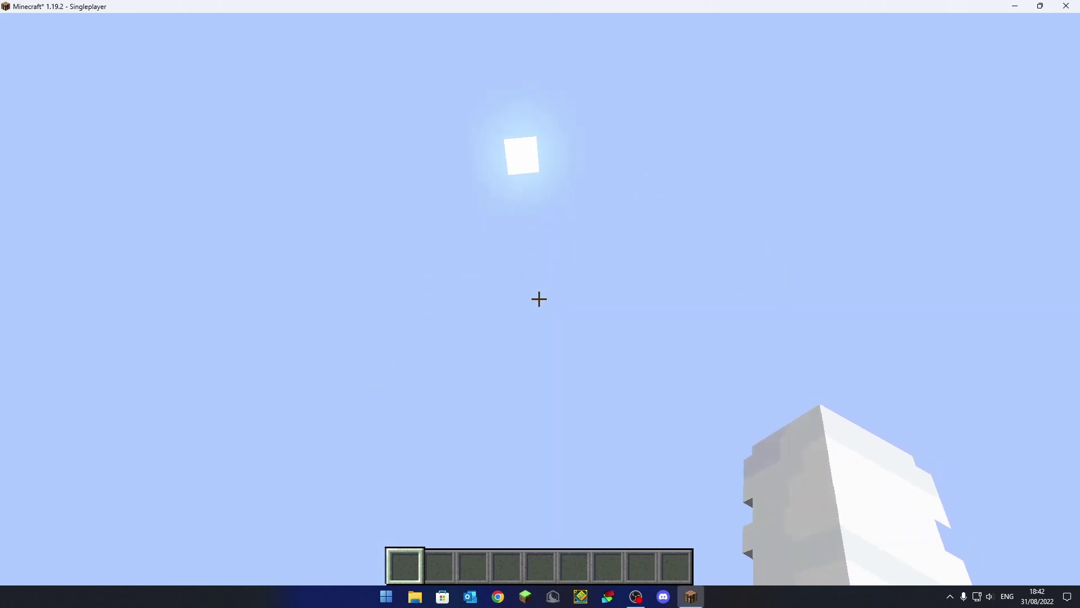
pyautogui.press('F5')
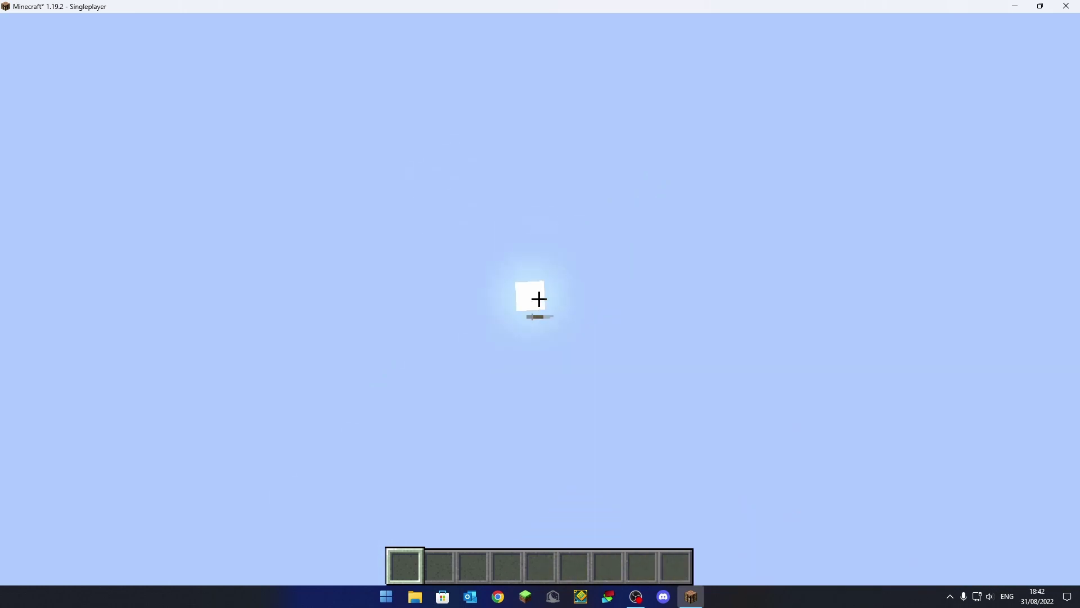
pyautogui.press('F5')
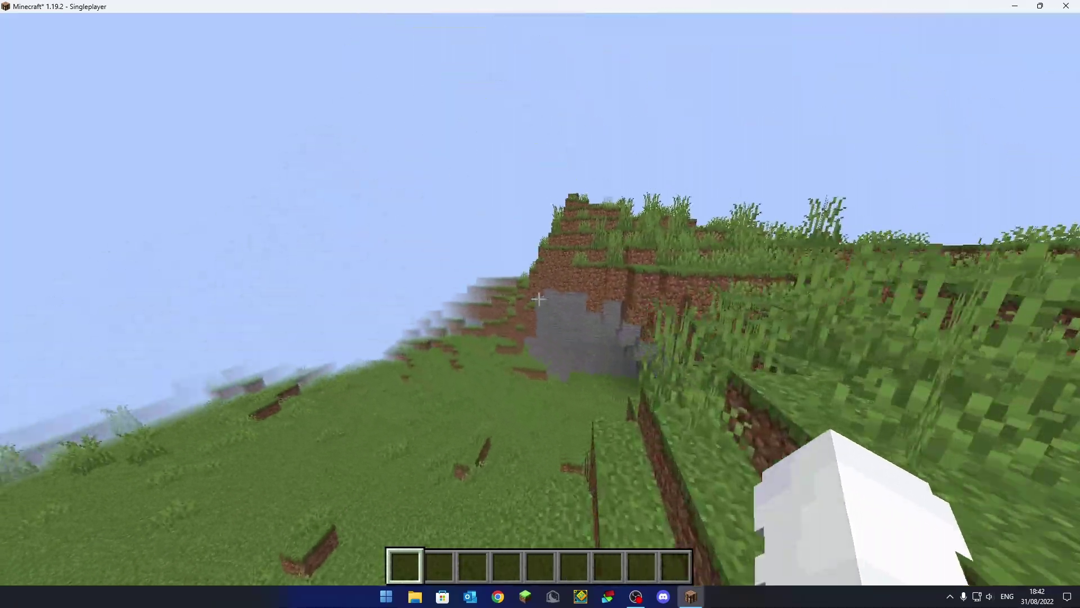
# Approach the lone tree on the grassy plain and break several of its leaf blocks.
pyautogui.press('w')
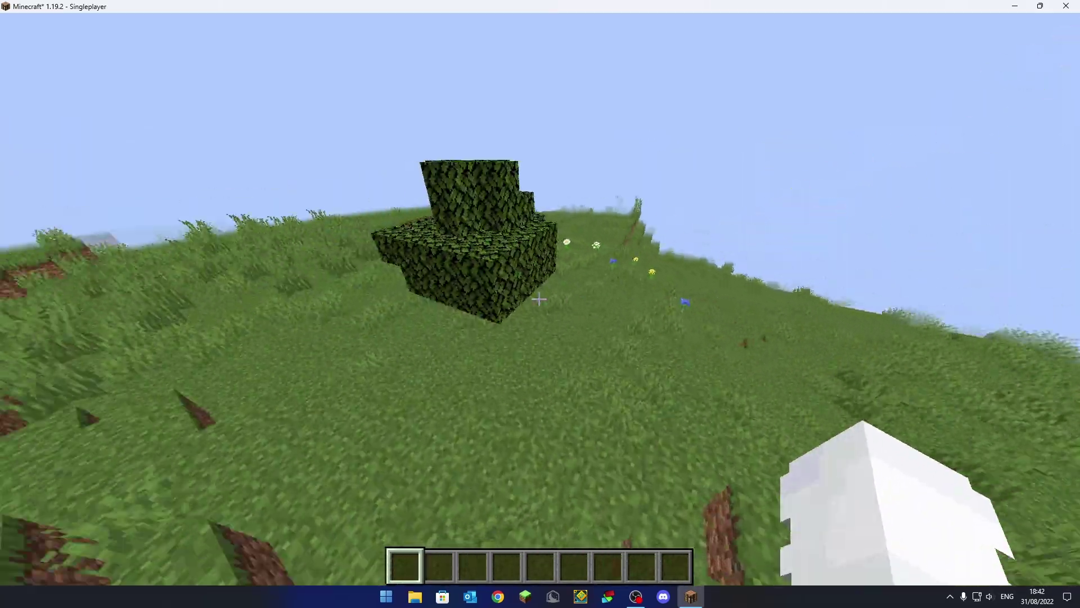
pyautogui.press('w')
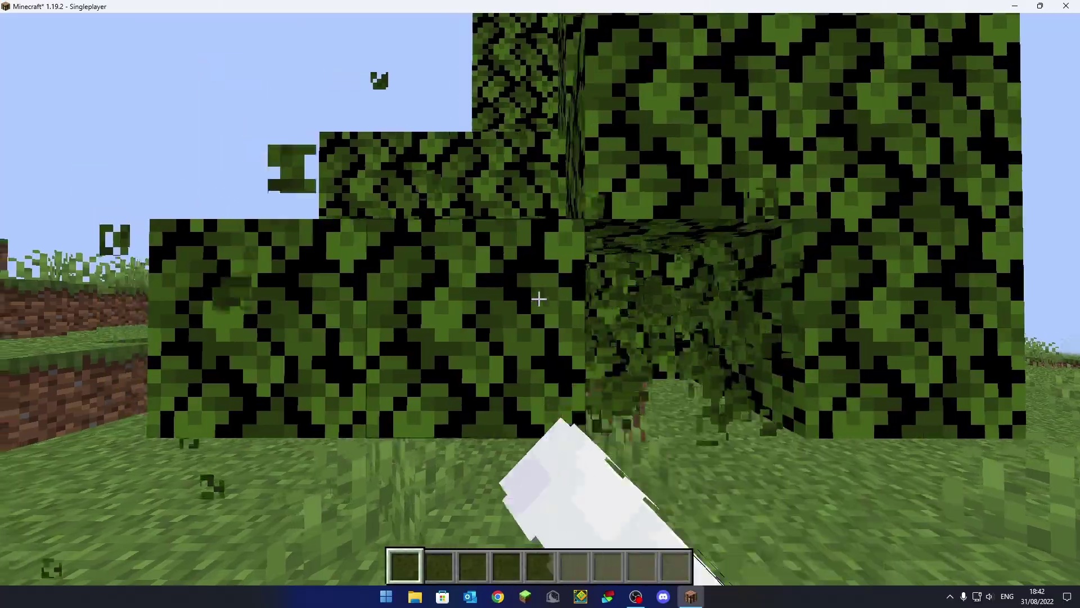
pyautogui.press('w')
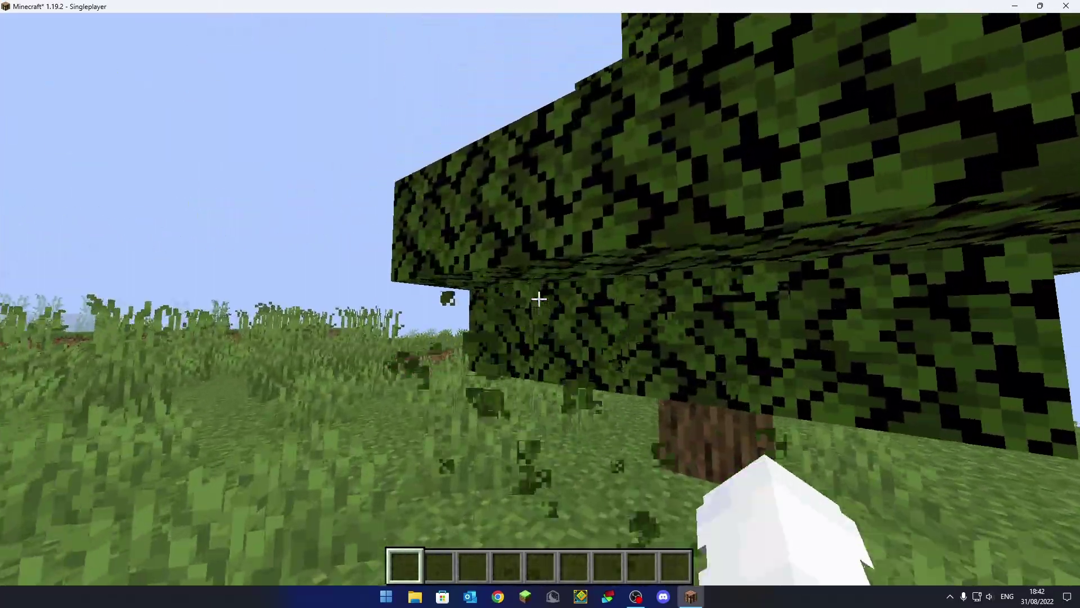
pyautogui.click(539, 298)
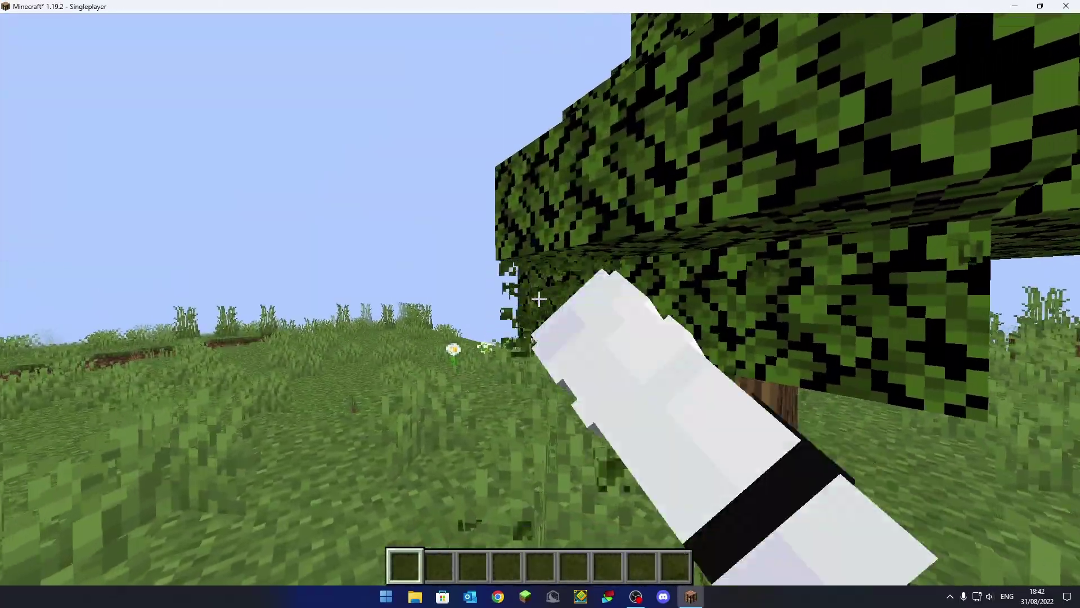
pyautogui.click(539, 299)
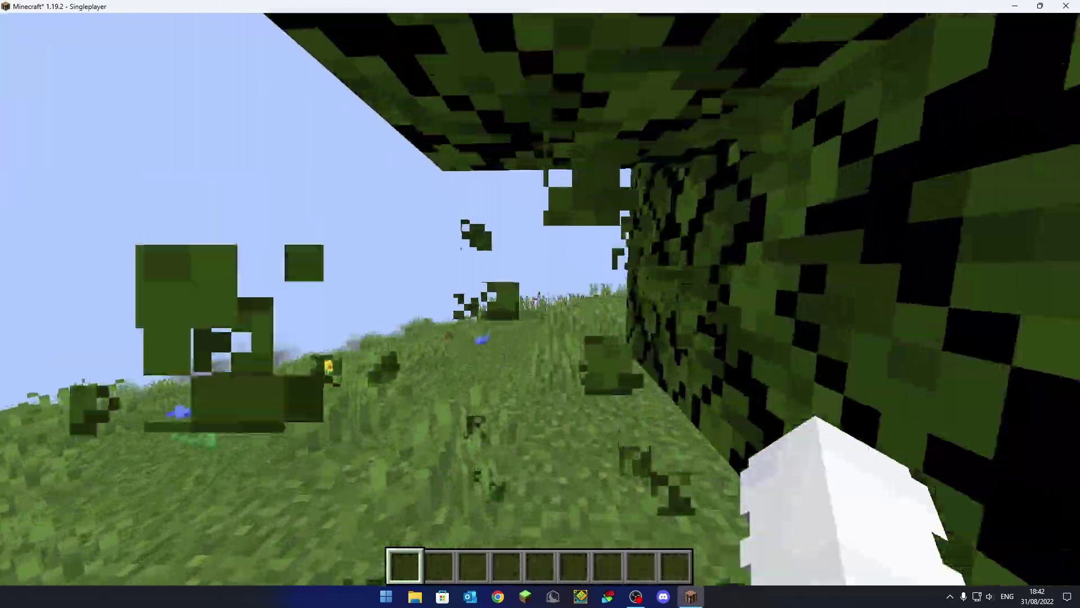
# Move past the tree and the flowered dirt ledges toward the rounded hill to examine how smoothly the terrain renders.
pyautogui.press('w')
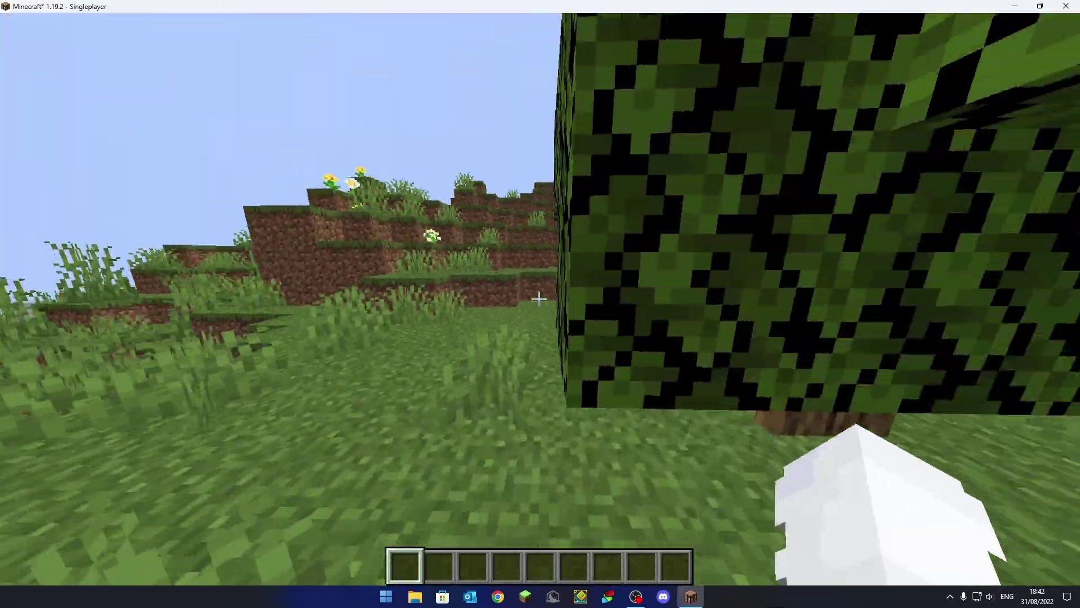
pyautogui.press('w')
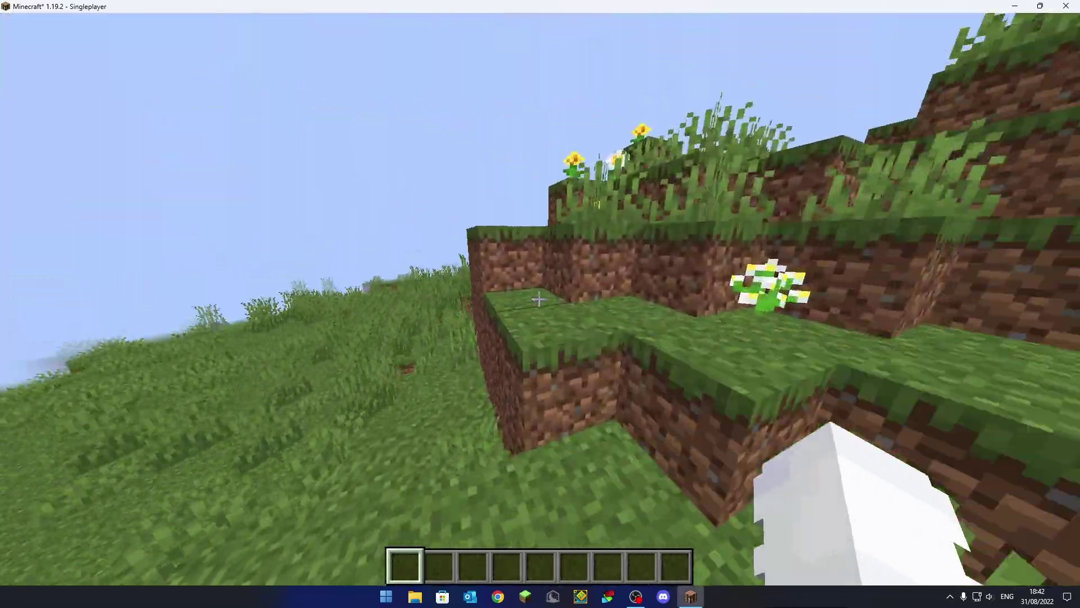
pyautogui.press('w')
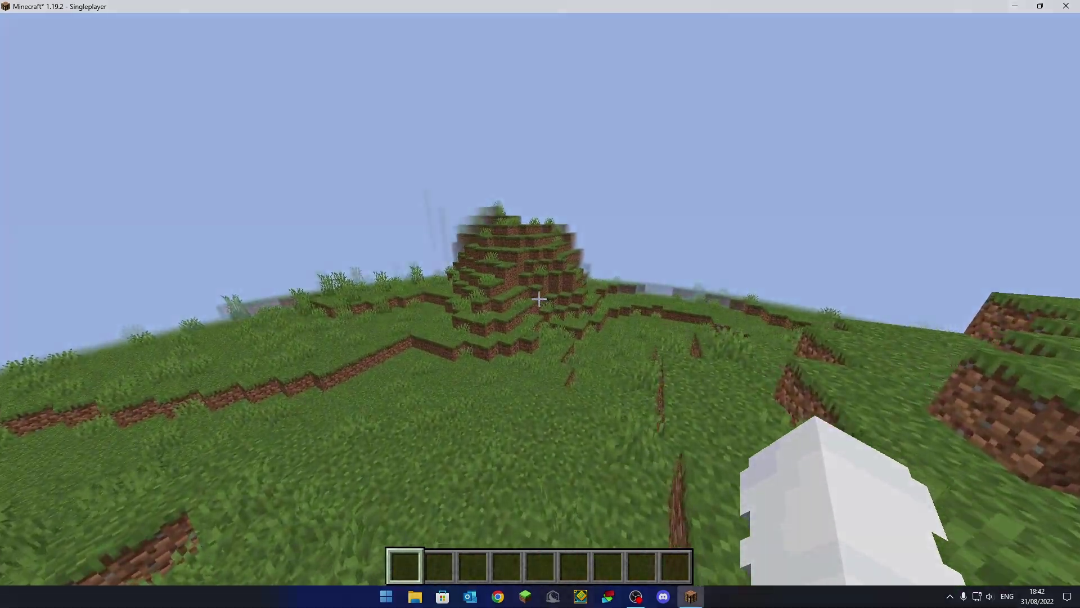